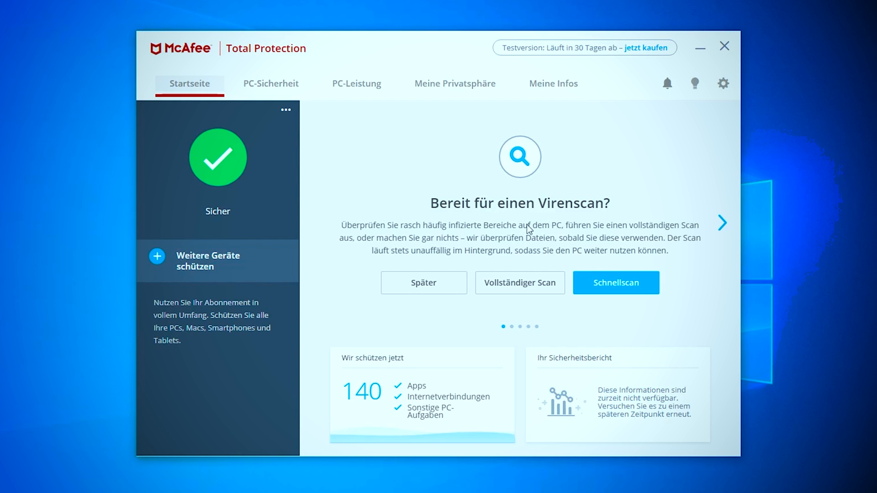
Step: Browse the home page recommendations, view the App-Optimierung report, and return to the home page
{"action": "left_click", "coordinate": [723, 229]}
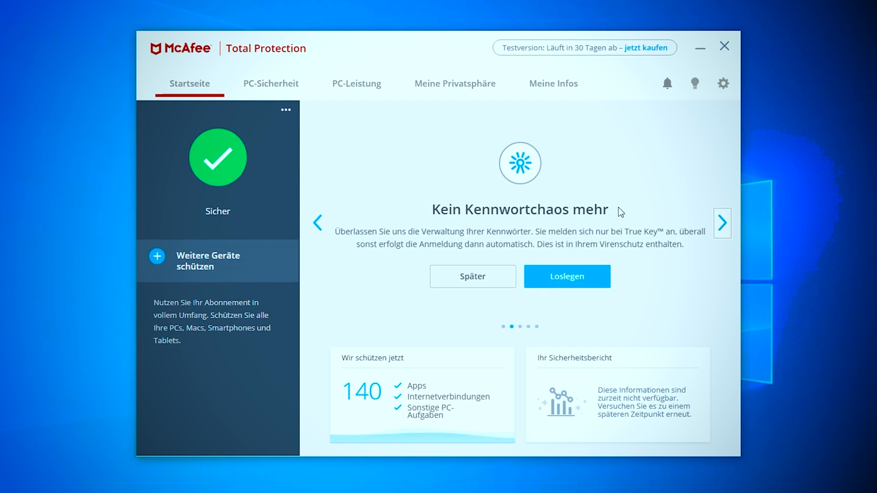
{"action": "left_click", "coordinate": [563, 284]}
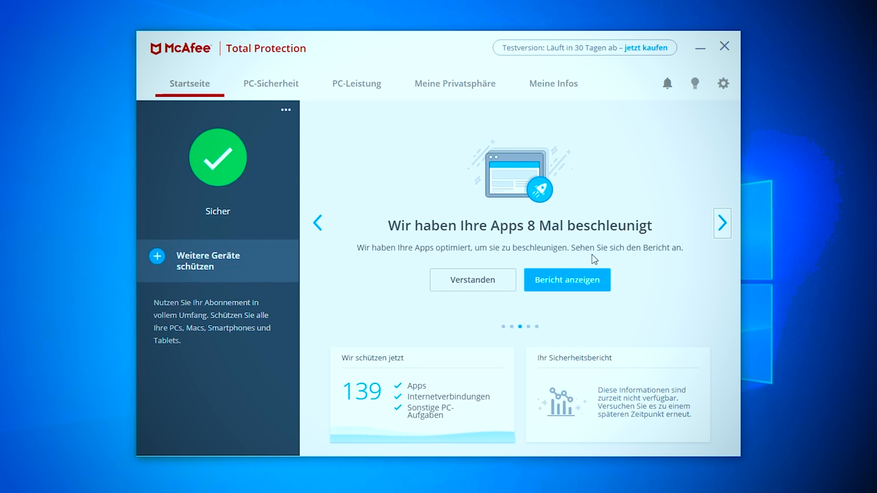
{"action": "left_click", "coordinate": [581, 284]}
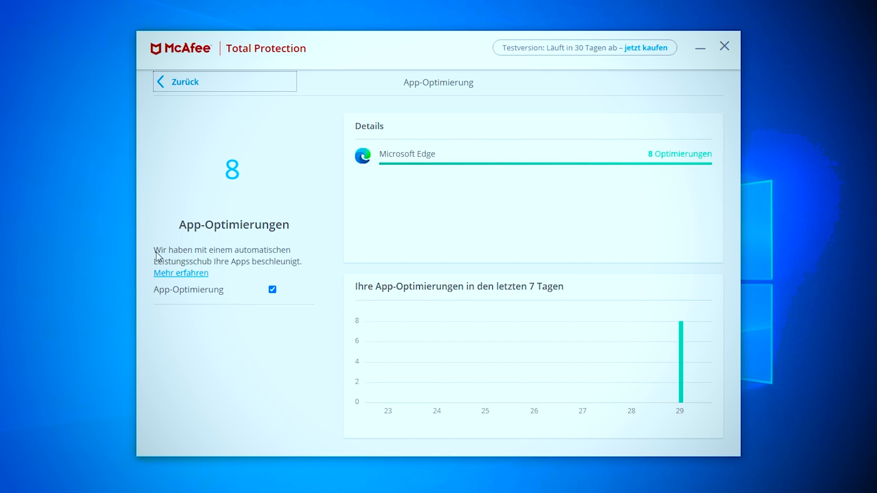
{"action": "left_click", "coordinate": [179, 91]}
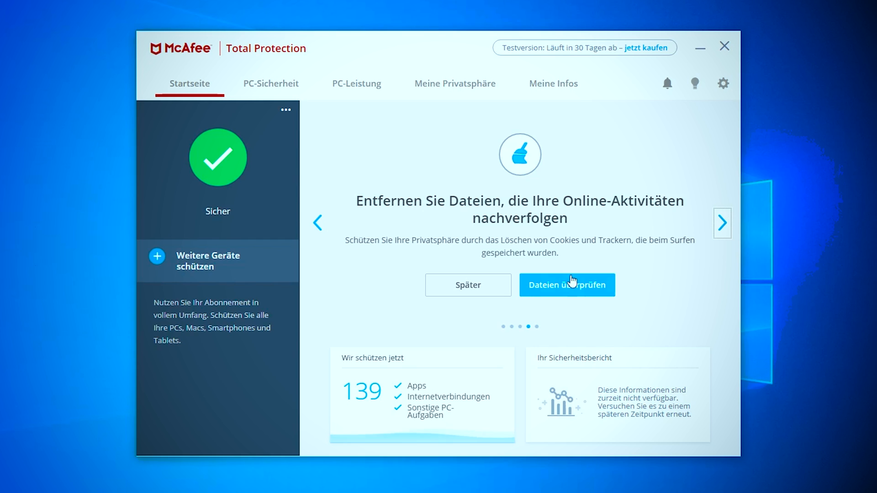
Step: Look through the remaining home page recommendations on removing online tracking files and permanently deleting confidential data
{"action": "left_click", "coordinate": [722, 222]}
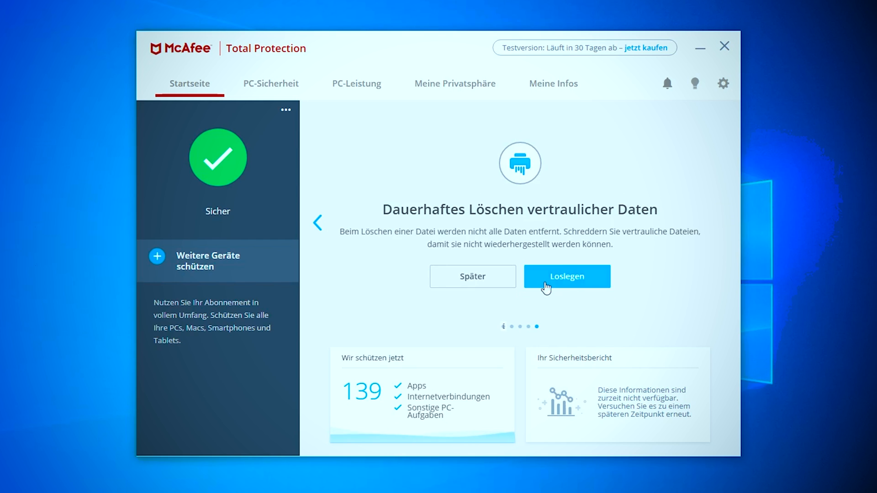
{"action": "left_click", "coordinate": [316, 223]}
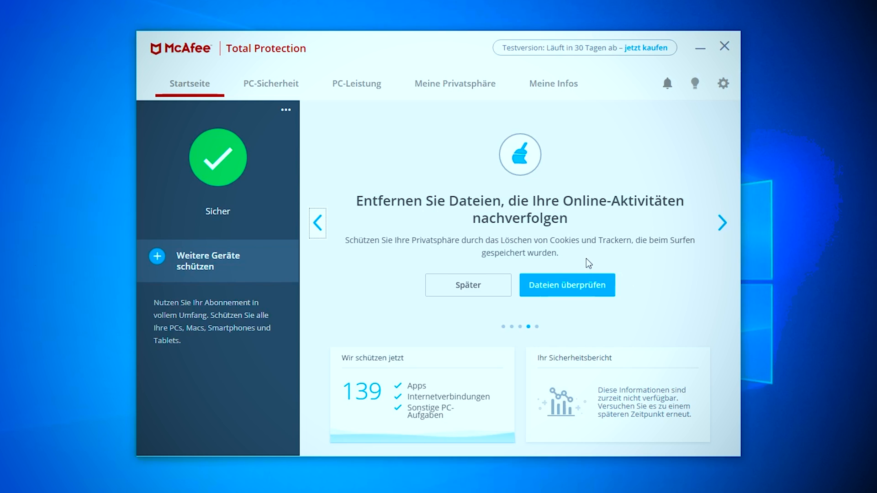
{"action": "left_click", "coordinate": [720, 224]}
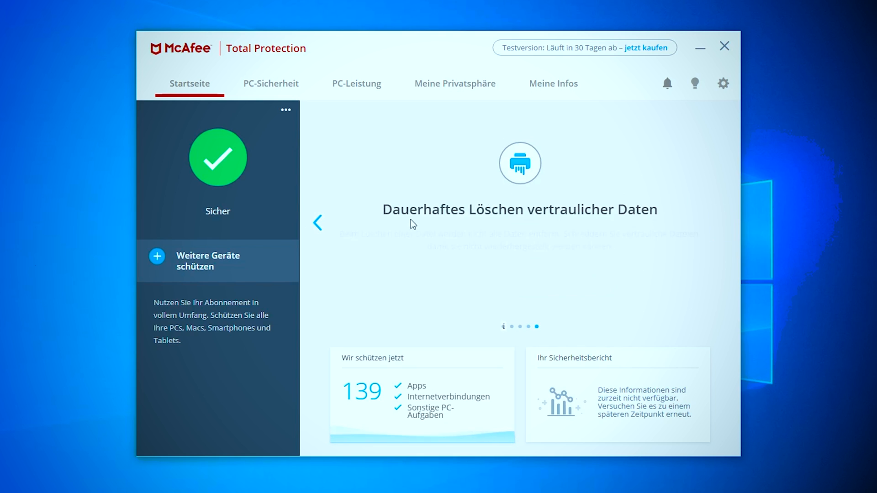
{"action": "left_click", "coordinate": [320, 228]}
{"action": "left_click", "coordinate": [319, 226]}
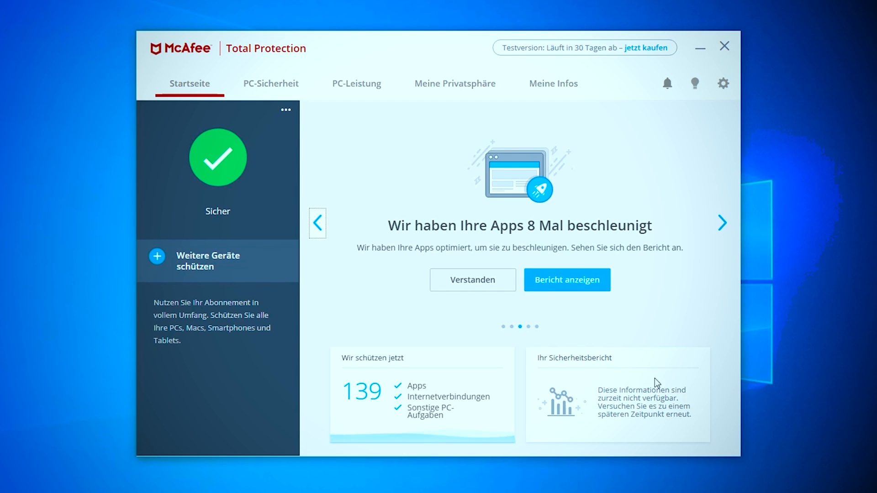
Step: Examine the Gerätestatus overview and its Aktualisierungen details, then return to the home page
{"action": "left_click", "coordinate": [227, 163]}
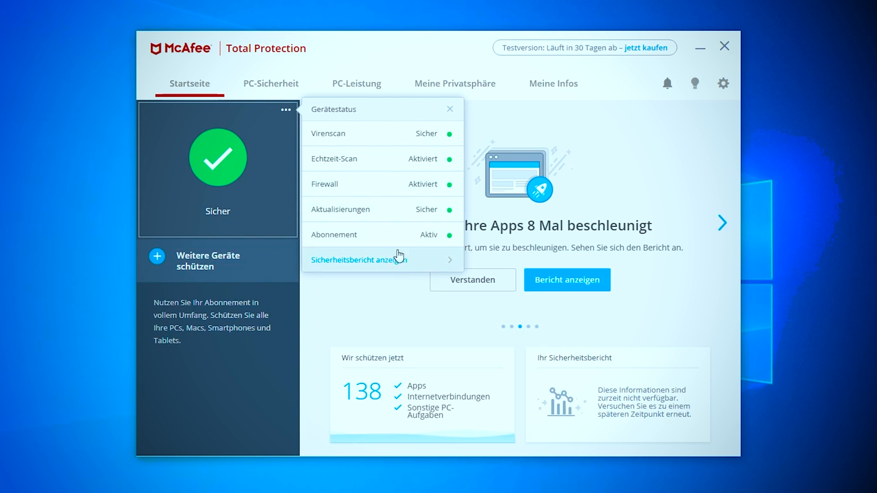
{"action": "left_click", "coordinate": [230, 329]}
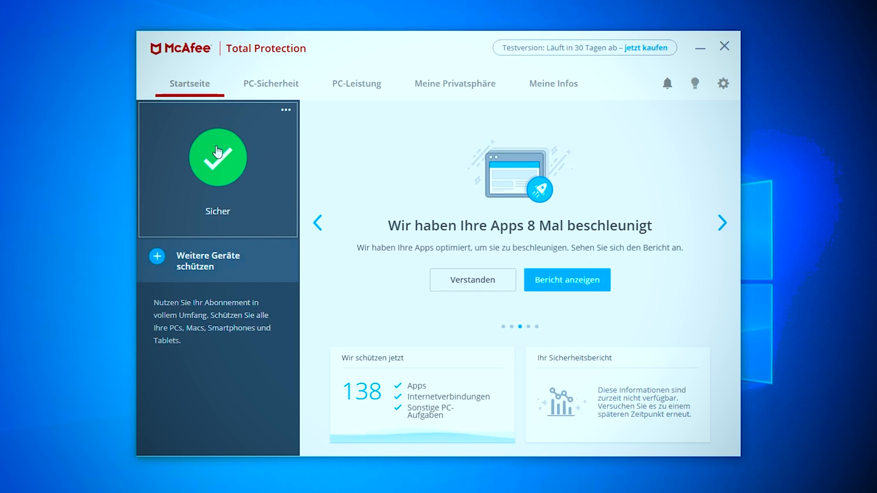
{"action": "left_click", "coordinate": [256, 182]}
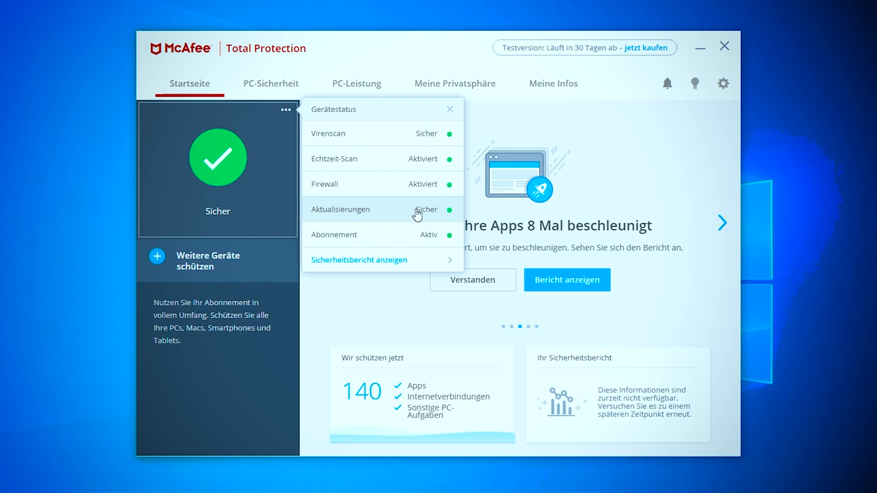
{"action": "left_click", "coordinate": [355, 215]}
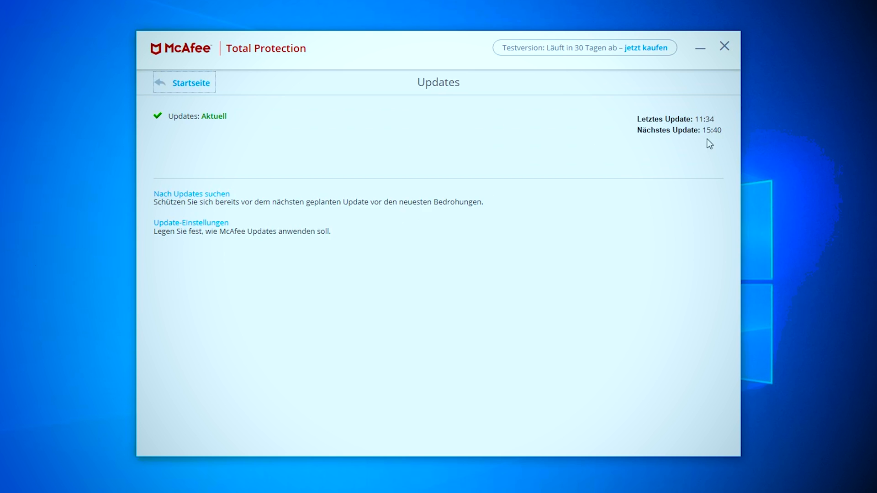
{"action": "left_click", "coordinate": [182, 85]}
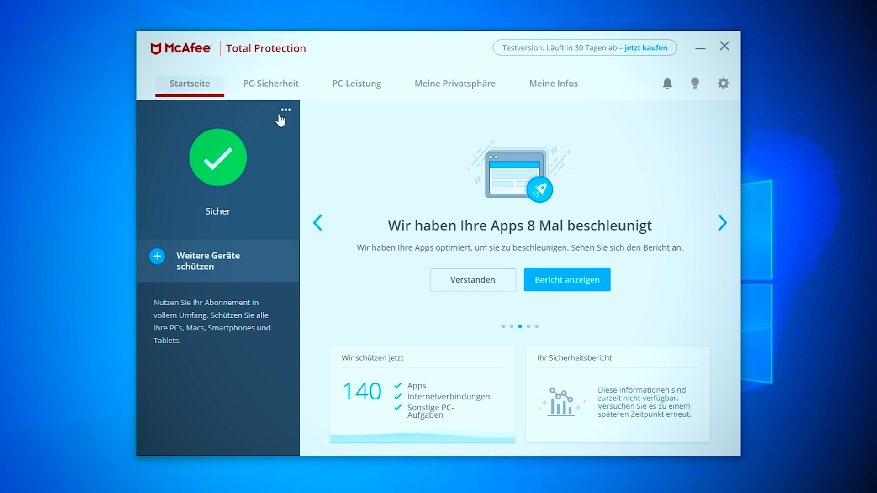
Step: Start a Schnellscan for viruses from PC-Sicherheit and let it run in the background
{"action": "left_click", "coordinate": [280, 91]}
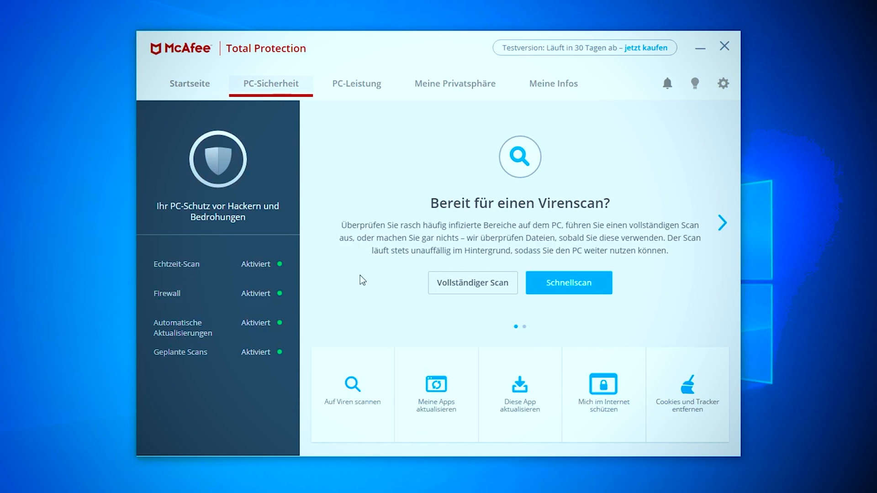
{"action": "left_click", "coordinate": [368, 398]}
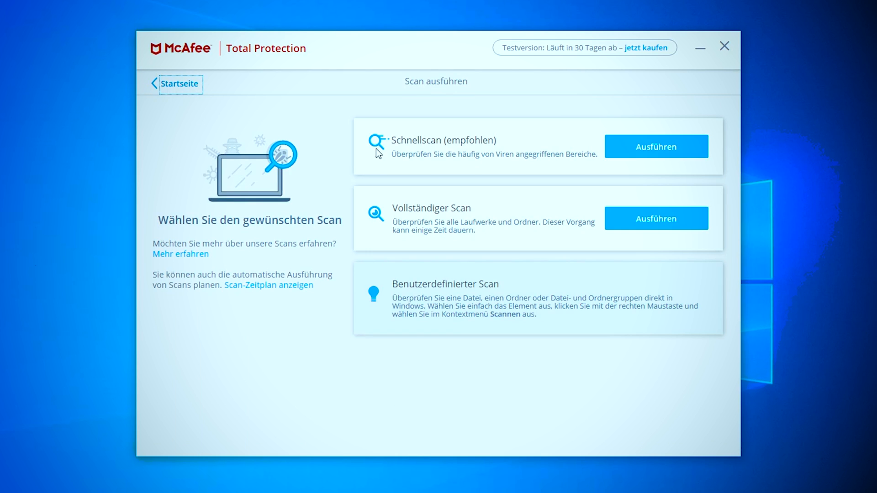
{"action": "left_click", "coordinate": [676, 147]}
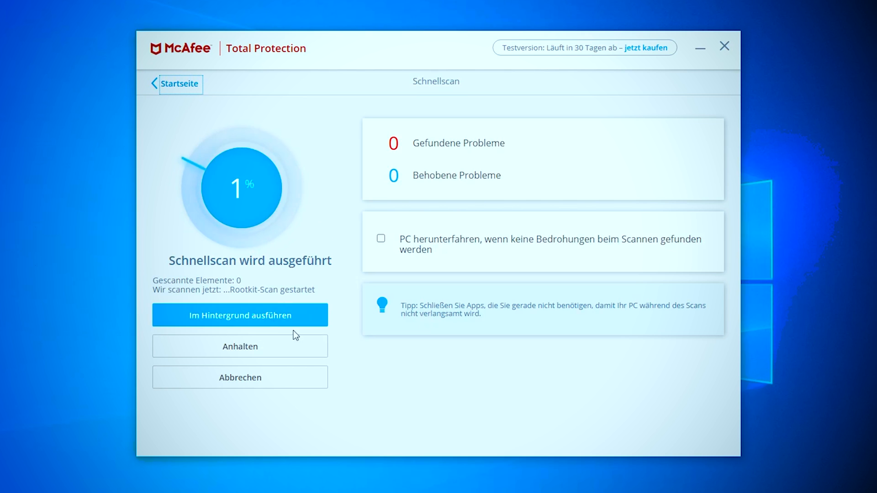
{"action": "left_click", "coordinate": [268, 321]}
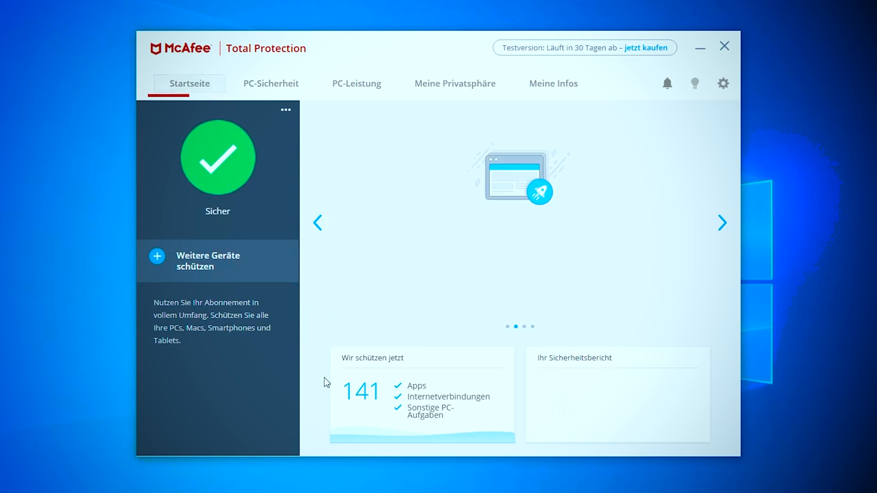
Step: Run the Schwachstellen-Scanner for Windows and program updates, then return to the home page while it is working
{"action": "left_click", "coordinate": [285, 86]}
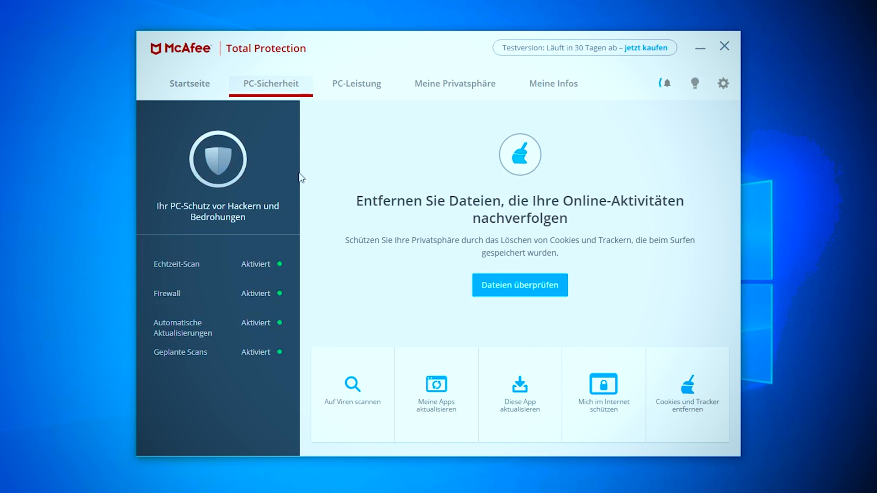
{"action": "left_click", "coordinate": [441, 418]}
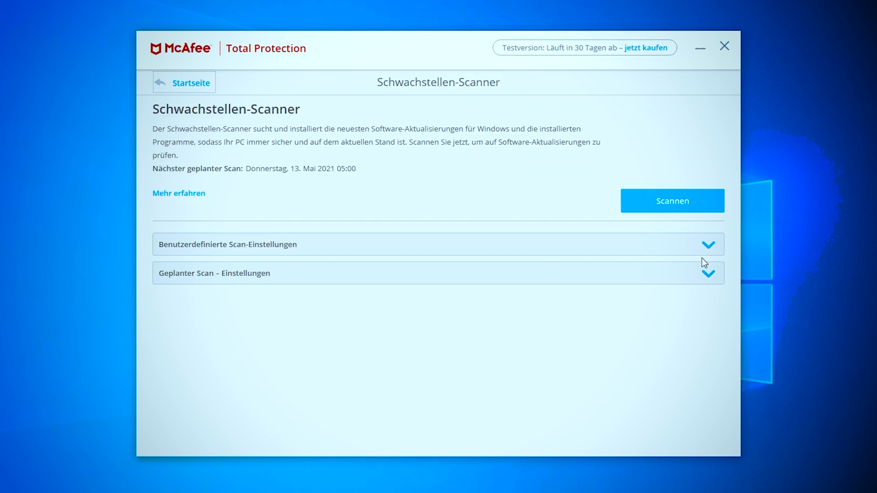
{"action": "left_click", "coordinate": [666, 209]}
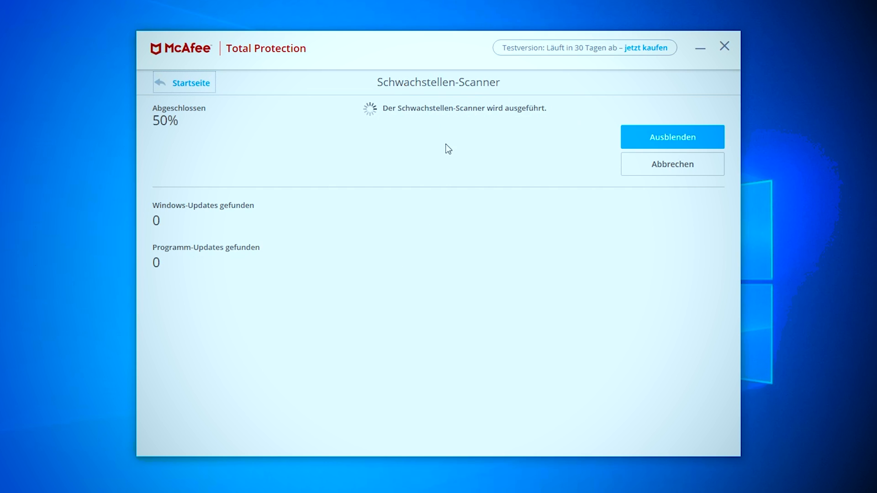
{"action": "left_click", "coordinate": [196, 85]}
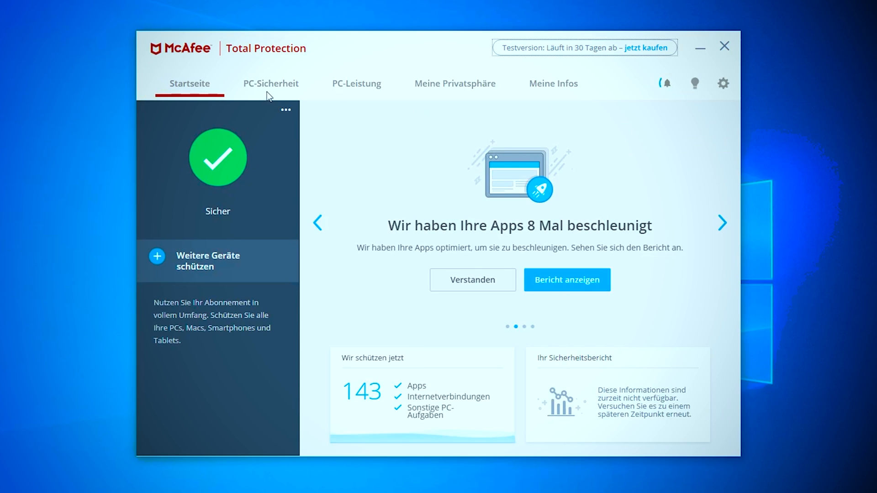
Step: Check the running scan and recent activities in the notifications from PC-Sicherheit, then close them
{"action": "left_click", "coordinate": [267, 91]}
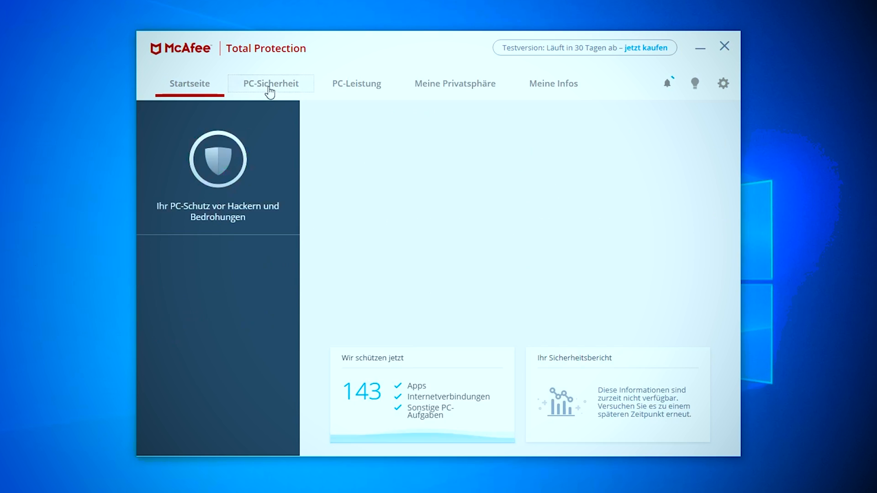
{"action": "left_click", "coordinate": [668, 86]}
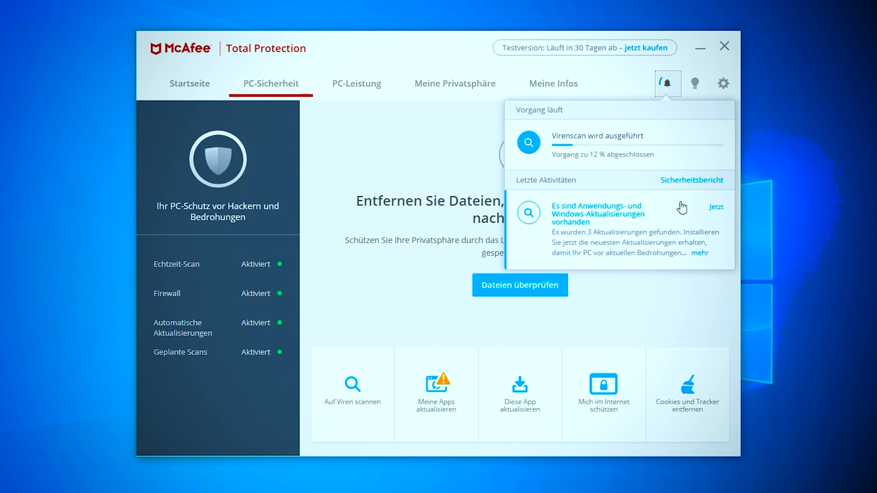
{"action": "left_click", "coordinate": [357, 46]}
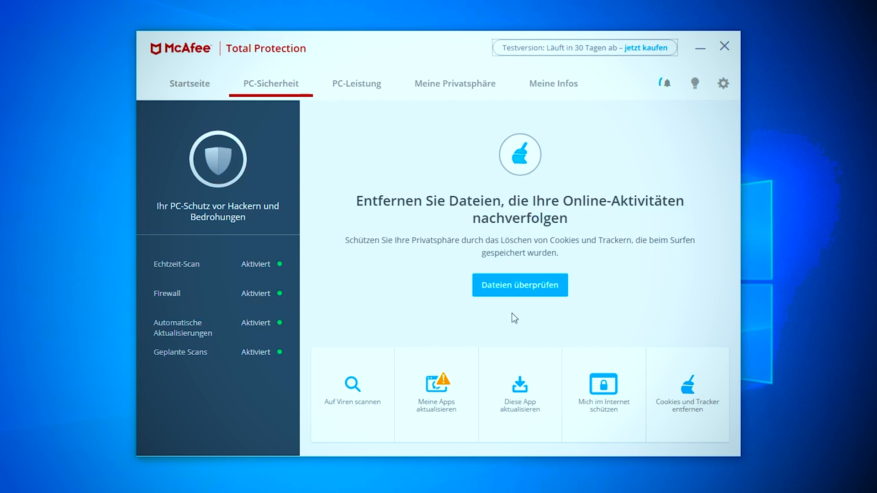
Step: Review the Windows updates found by the Schwachstellen-Scanner, selecting the .NET Framework entry, and leave the scanner
{"action": "left_click", "coordinate": [433, 405]}
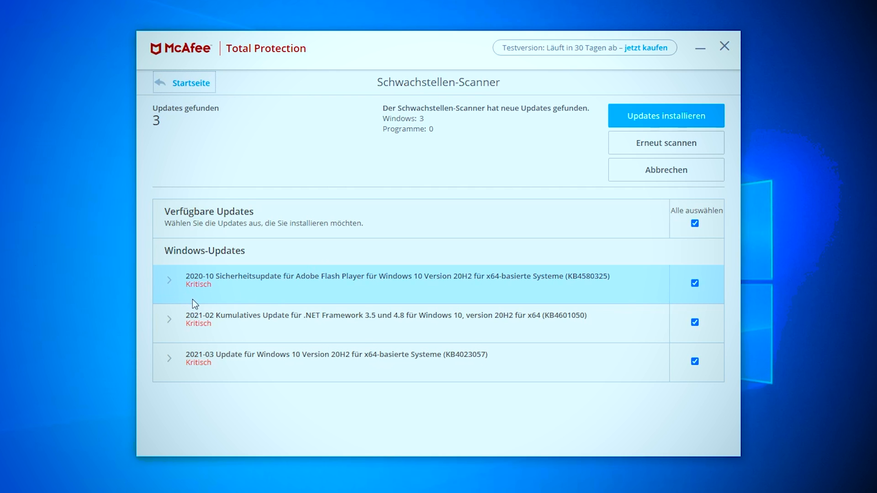
{"action": "left_click", "coordinate": [163, 326]}
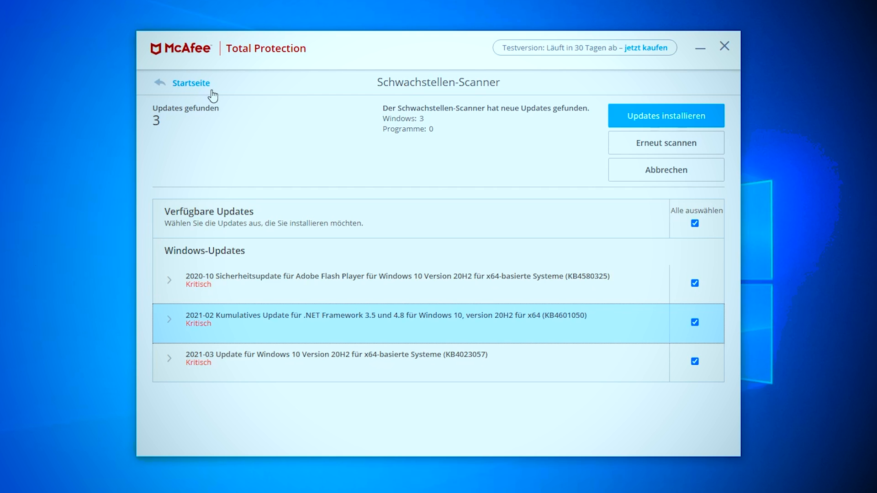
{"action": "left_click", "coordinate": [181, 83]}
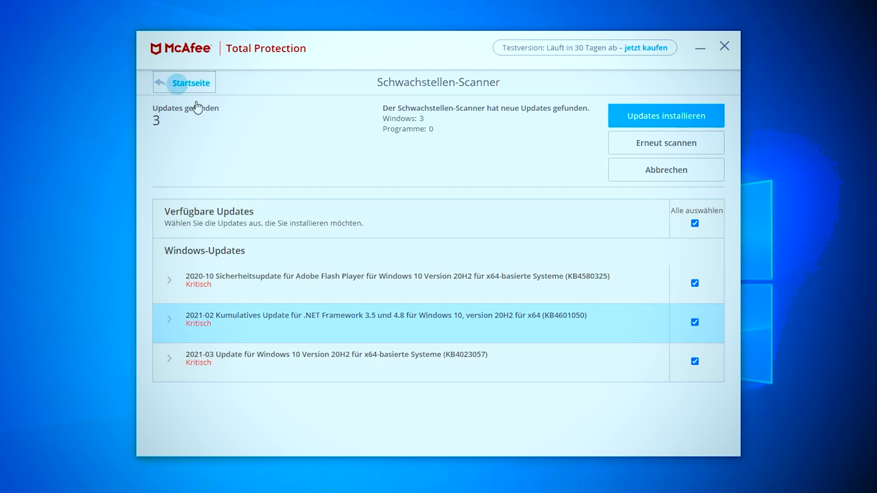
Step: View the security program's own update status from PC-Sicherheit and return to the home page
{"action": "left_click", "coordinate": [302, 89]}
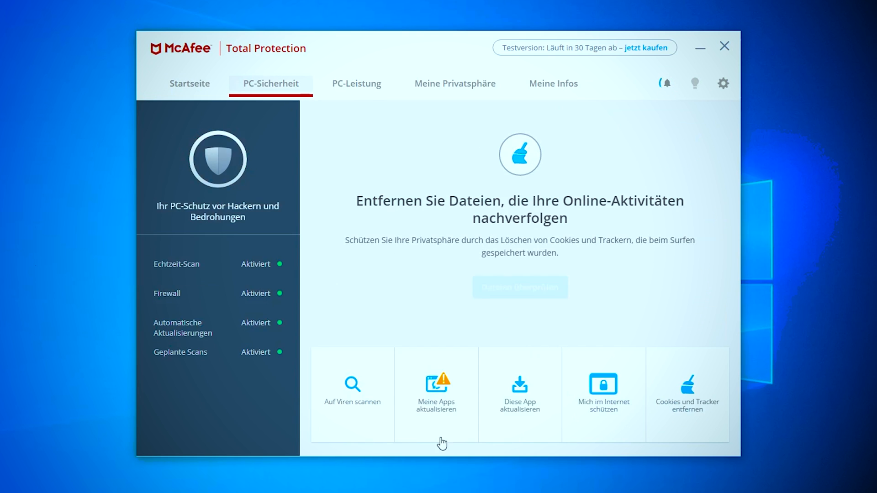
{"action": "left_click", "coordinate": [530, 422]}
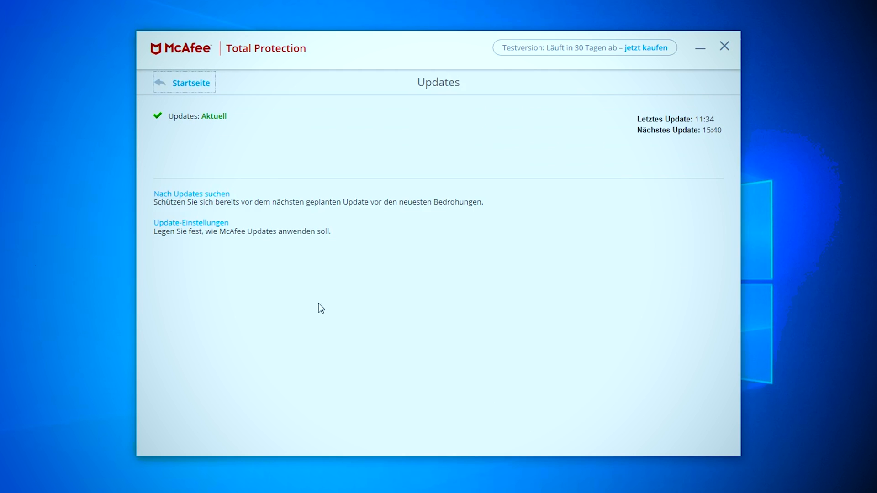
{"action": "left_click", "coordinate": [178, 86]}
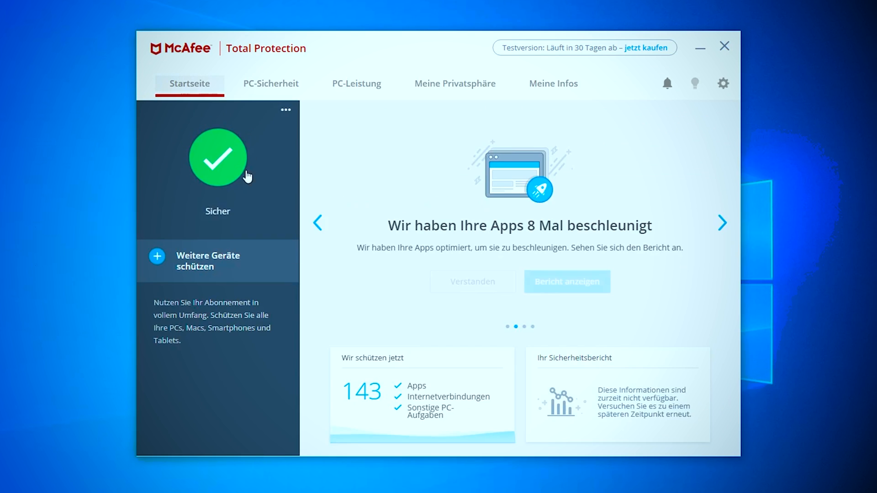
Step: Open the internet protection feature from PC-Sicherheit and view the McAfee WebAdvisor add-on page in Microsoft Edge
{"action": "left_click", "coordinate": [275, 86]}
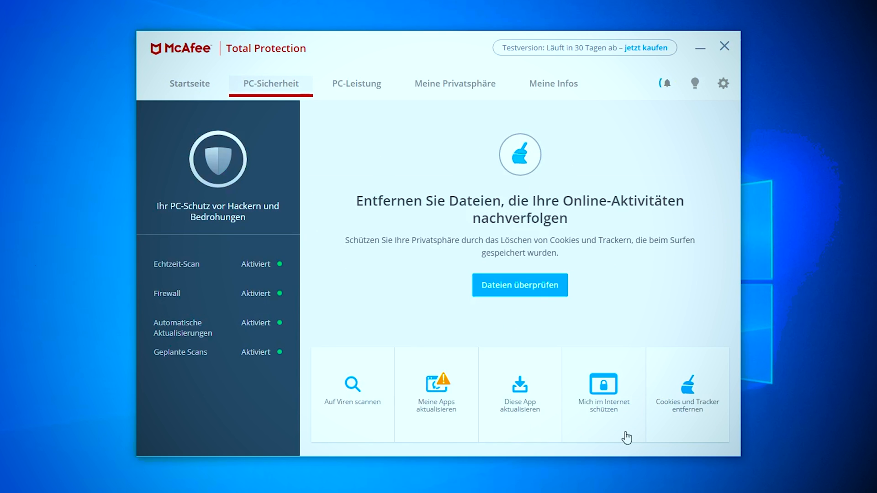
{"action": "left_click", "coordinate": [620, 417]}
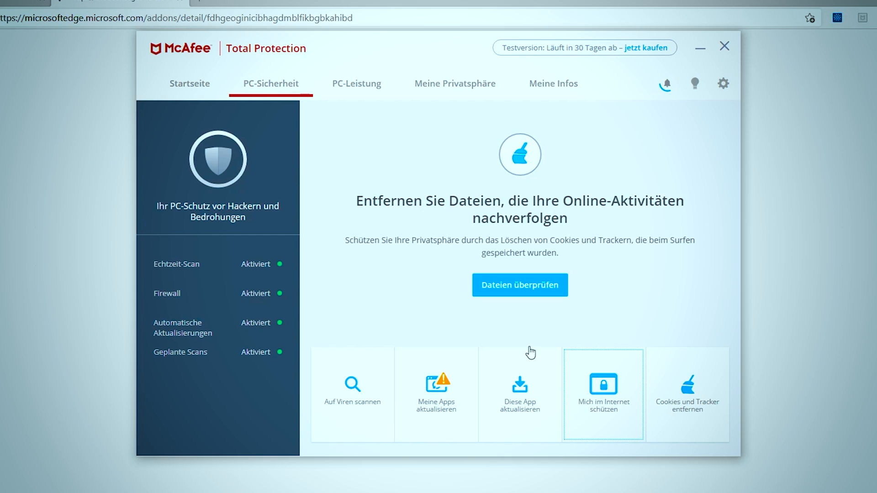
{"action": "left_click", "coordinate": [50, 3]}
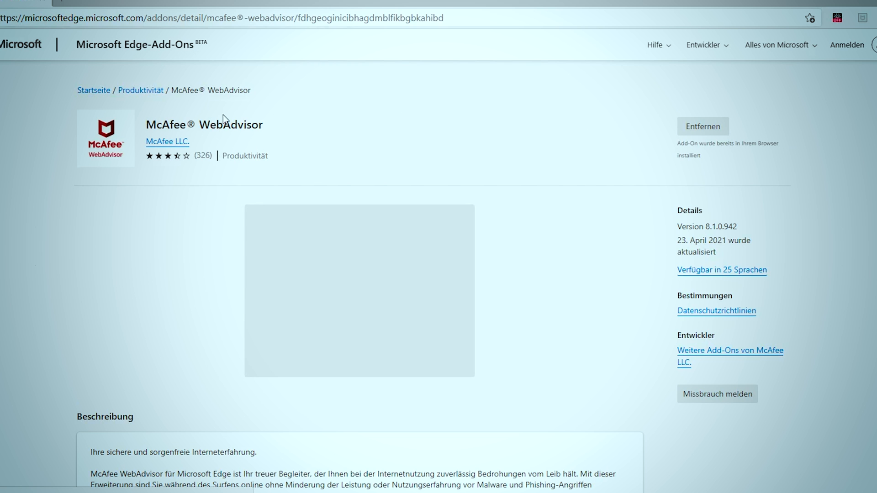
Step: Search Bing for "googleasd" in a new Microsoft Edge tab
{"action": "left_click", "coordinate": [57, 1]}
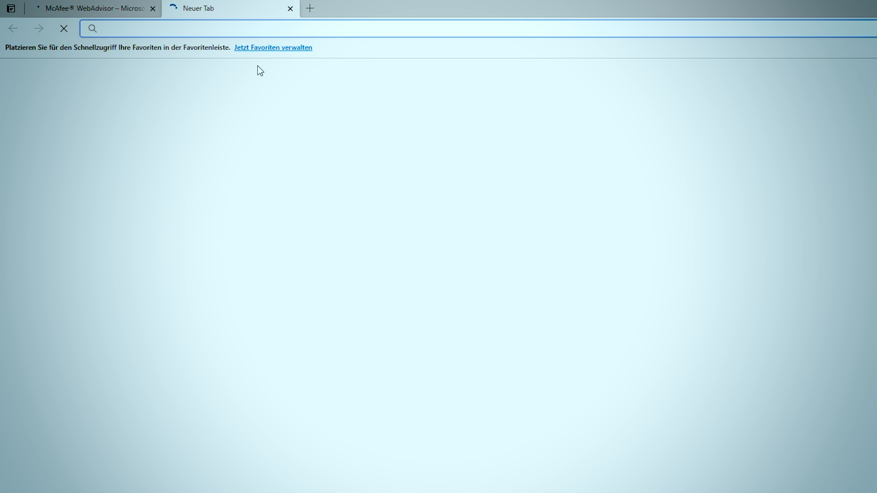
{"action": "type", "text": "goo"}
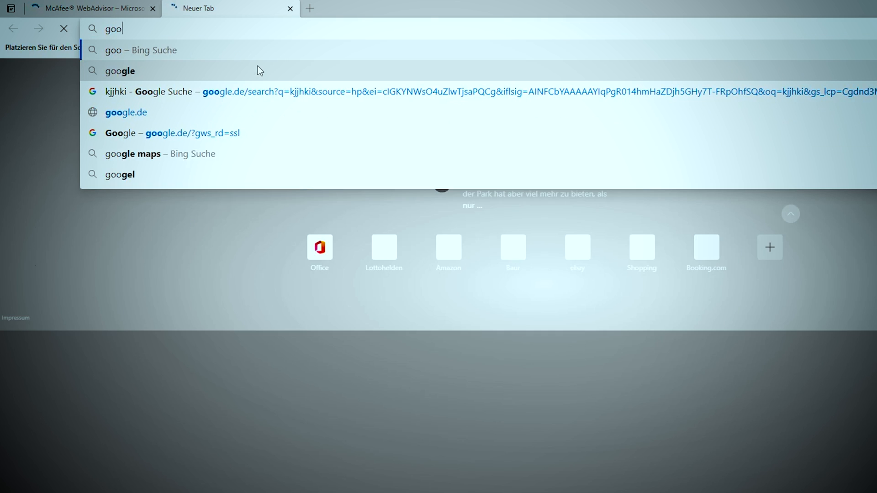
{"action": "type", "text": "gleasd"}
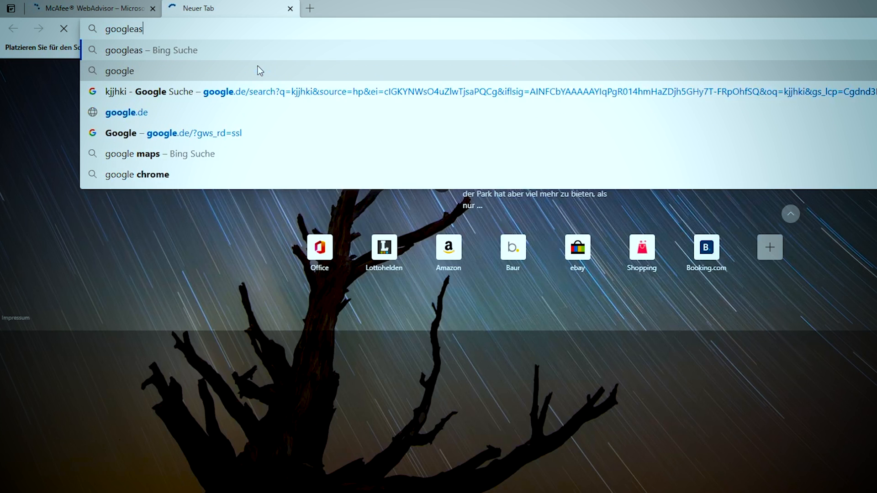
{"action": "key", "text": "Return"}
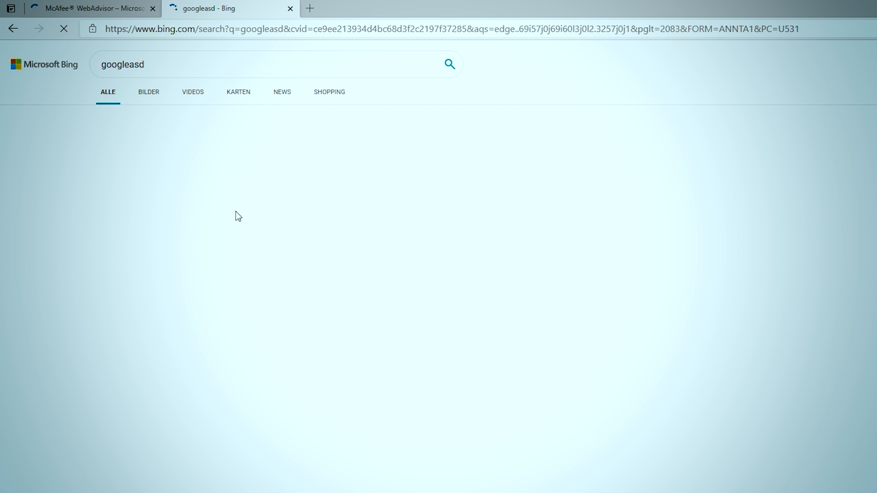
Step: Examine the McAfee WebAdvisor safety ratings beside the links in the Bing search results
{"action": "scroll", "coordinate": [237, 256], "scroll_direction": "down", "scroll_amount": 1}
{"action": "scroll", "coordinate": [237, 264], "scroll_direction": "down", "scroll_amount": 1}
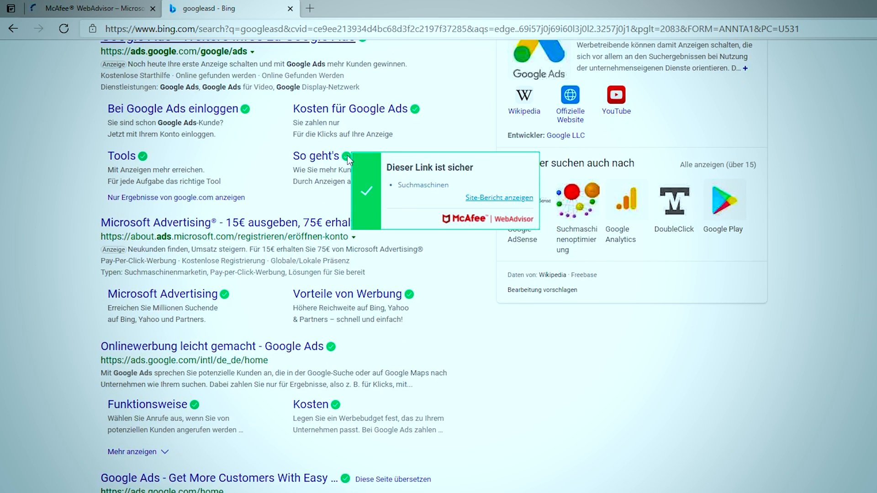
{"action": "mouse_move", "coordinate": [414, 110]}
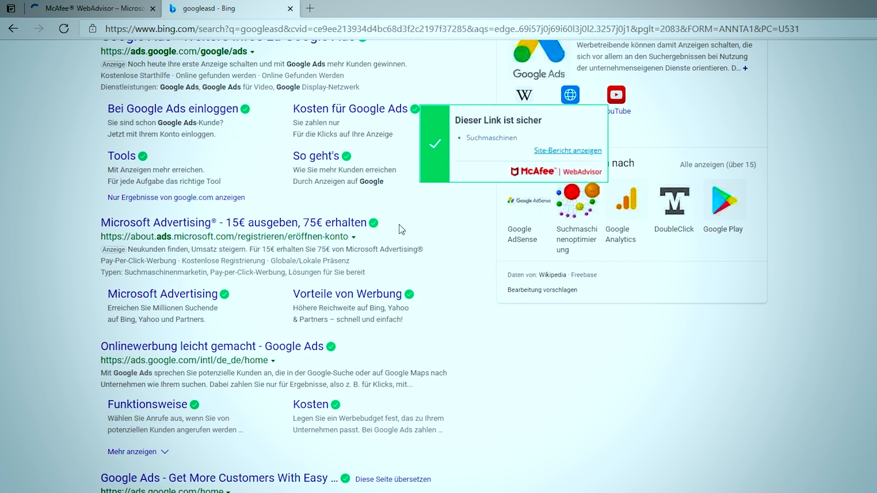
{"action": "mouse_move", "coordinate": [370, 227]}
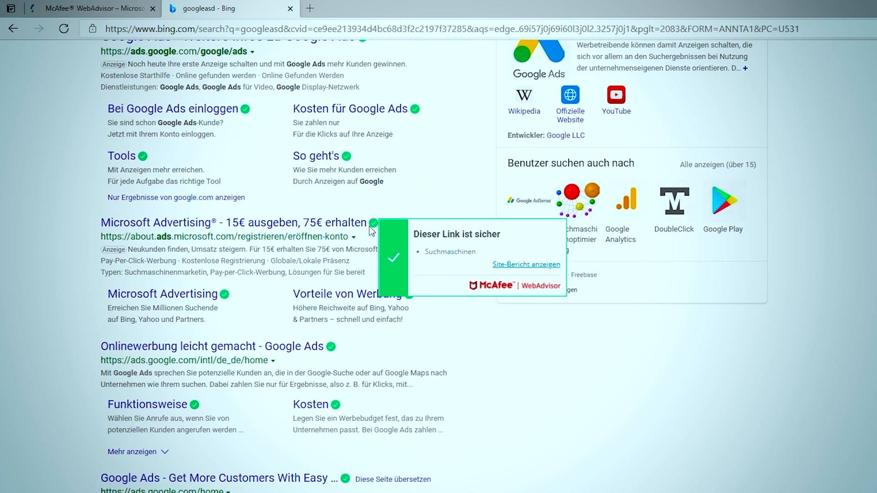
{"action": "mouse_move", "coordinate": [225, 296]}
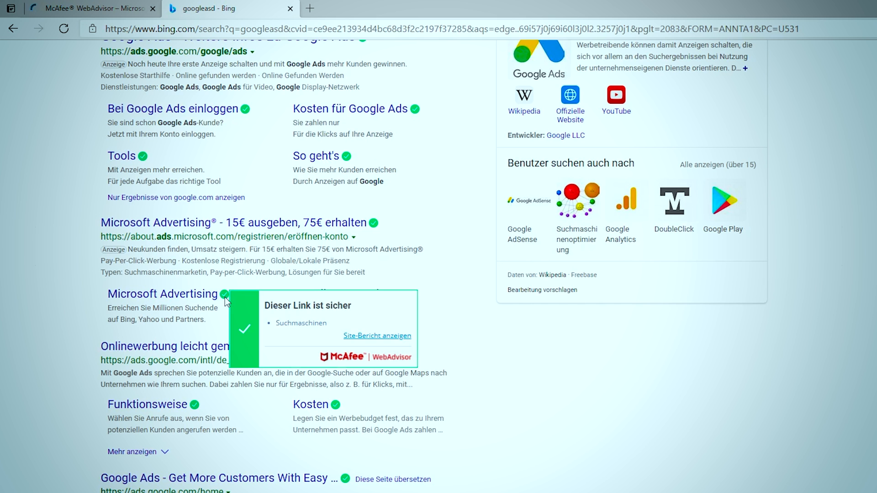
{"action": "mouse_move", "coordinate": [193, 406]}
{"action": "scroll", "coordinate": [194, 406], "scroll_direction": "down", "scroll_amount": 5}
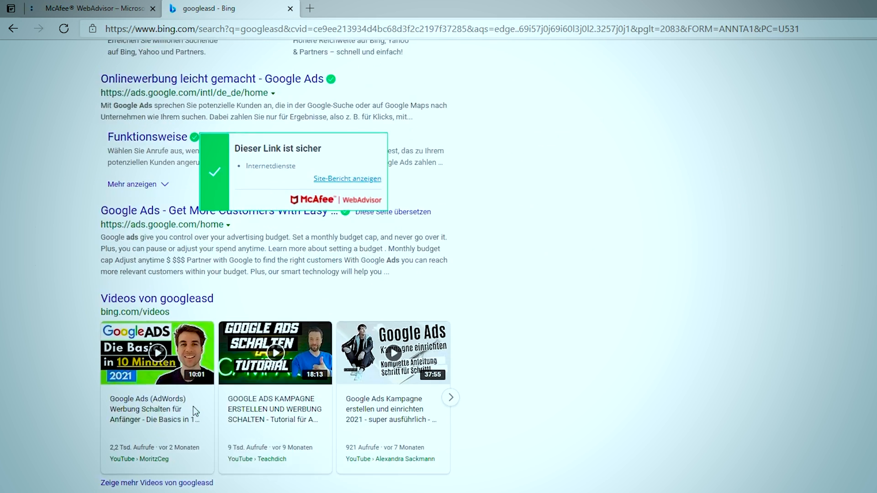
{"action": "scroll", "coordinate": [194, 427], "scroll_direction": "down", "scroll_amount": 4}
{"action": "mouse_move", "coordinate": [211, 283]}
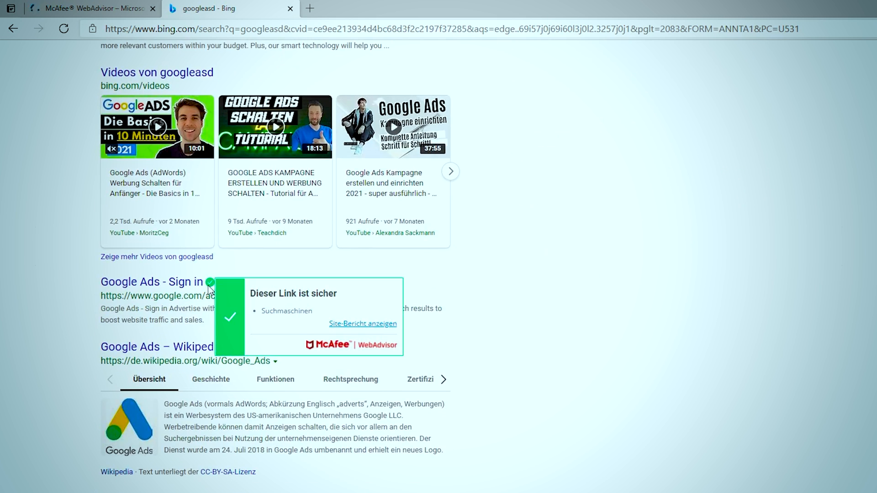
{"action": "scroll", "coordinate": [196, 328], "scroll_direction": "down", "scroll_amount": 4}
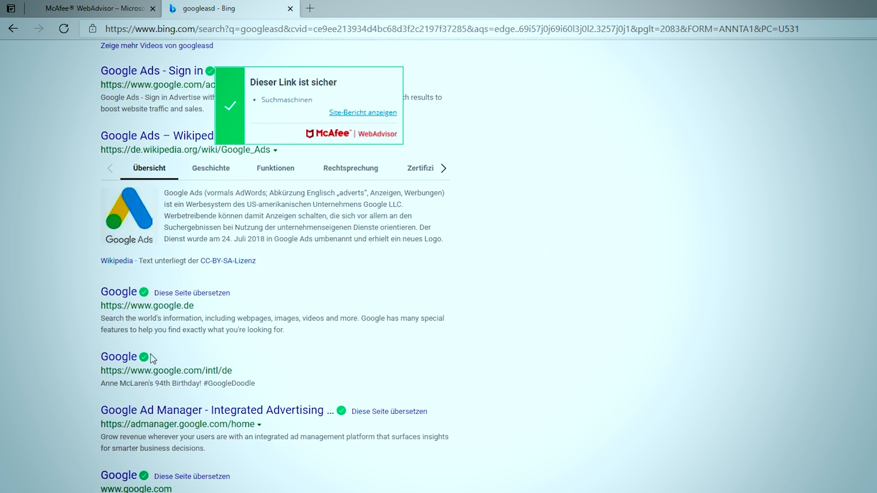
{"action": "scroll", "coordinate": [152, 356], "scroll_direction": "down", "scroll_amount": 1}
{"action": "scroll", "coordinate": [138, 112], "scroll_direction": "up", "scroll_amount": 9}
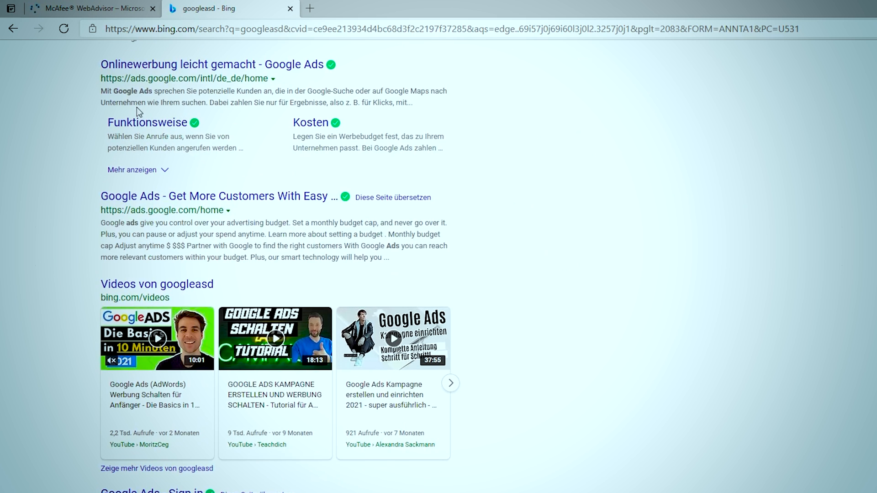
Step: Close the WebAdvisor add-on page and start the McAfee True Key introduction from its welcome page
{"action": "left_click", "coordinate": [153, 15]}
{"action": "mouse_move", "coordinate": [341, 124]}
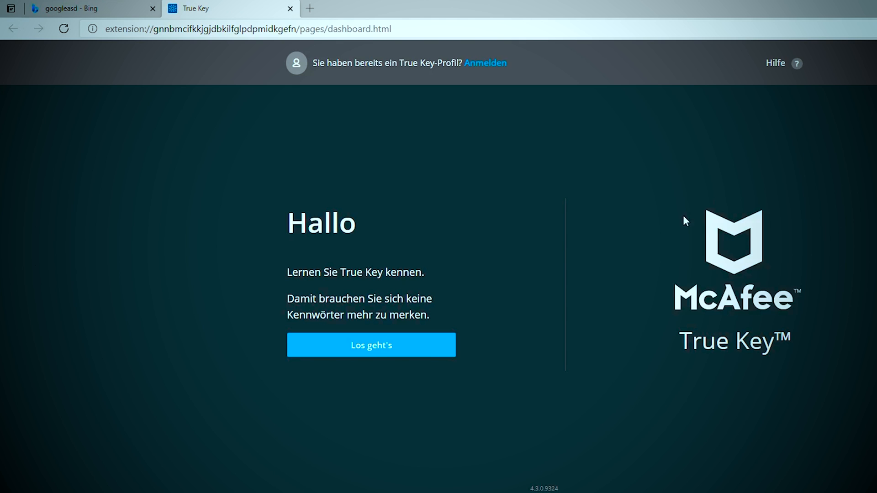
{"action": "left_click", "coordinate": [425, 350]}
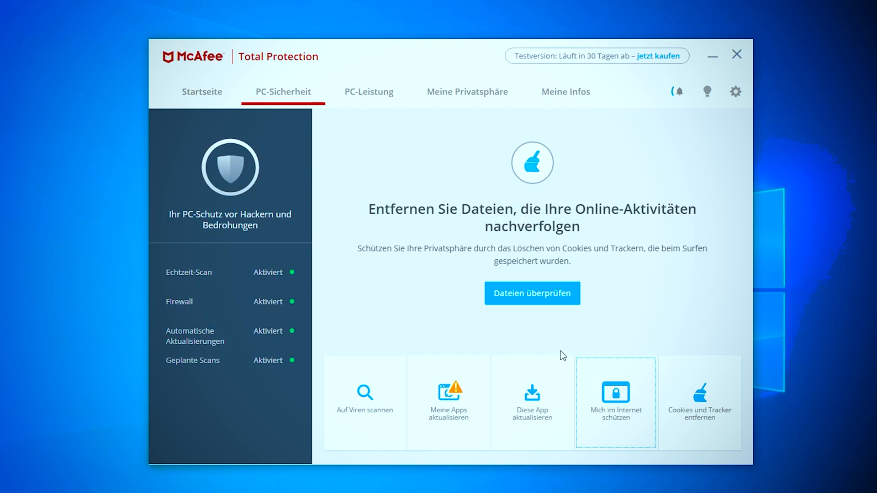
Step: Start a Schnellbereinigung for cookies and trackers from PC-Sicherheit, letting it close Microsoft Edge for a thorough check
{"action": "left_click", "coordinate": [697, 417]}
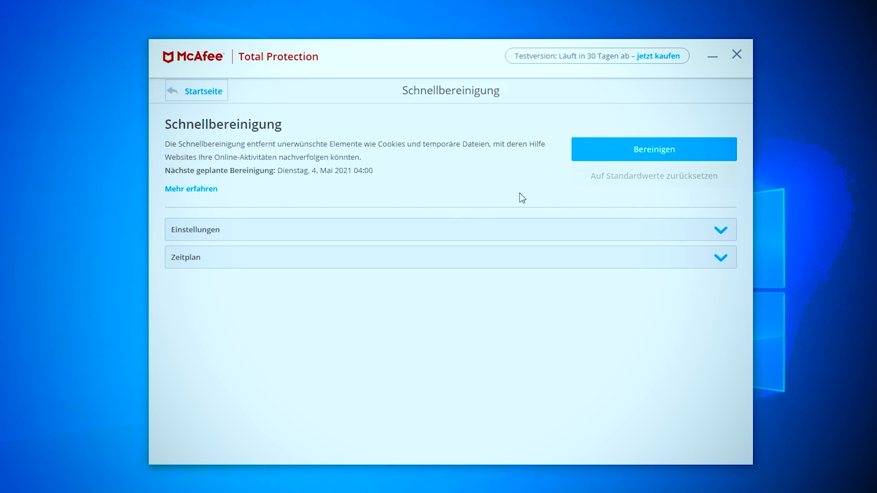
{"action": "left_click", "coordinate": [589, 152]}
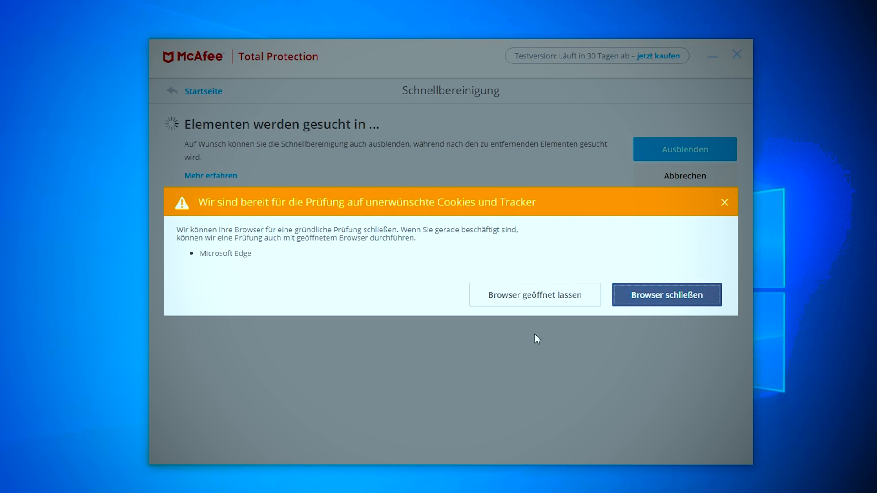
{"action": "left_click", "coordinate": [665, 297]}
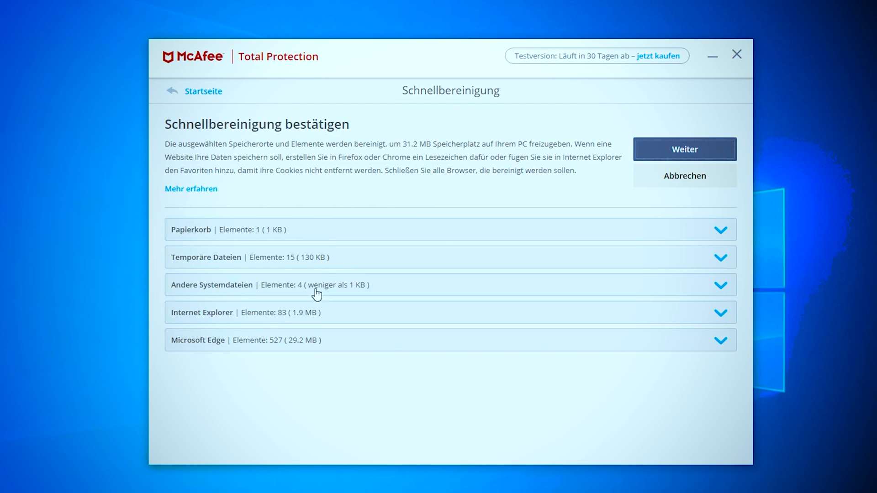
Step: Review the categories found by the Schnellbereinigung, expanding and collapsing the Andere Systemdateien details
{"action": "left_click", "coordinate": [430, 237]}
{"action": "left_click", "coordinate": [429, 236]}
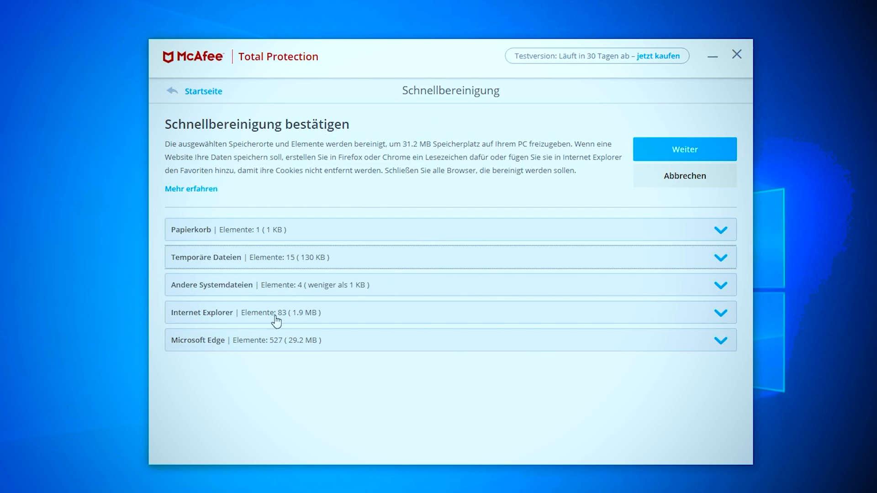
{"action": "left_click", "coordinate": [273, 292]}
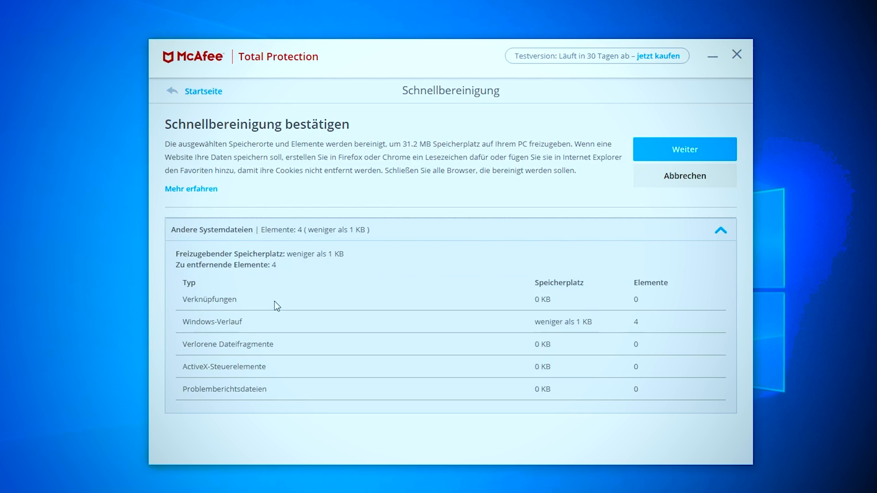
{"action": "left_click", "coordinate": [301, 238]}
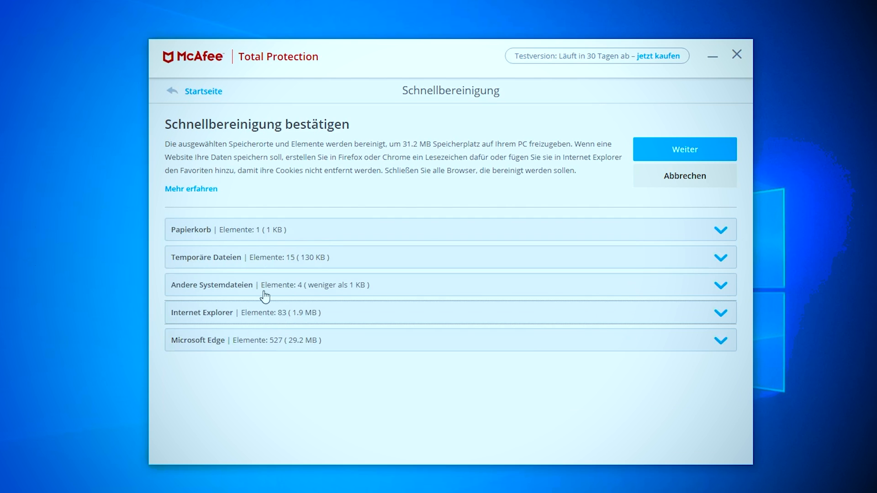
Step: Run the Schnellbereinigung on the found items and return to the PC-Sicherheit page
{"action": "left_click", "coordinate": [664, 155]}
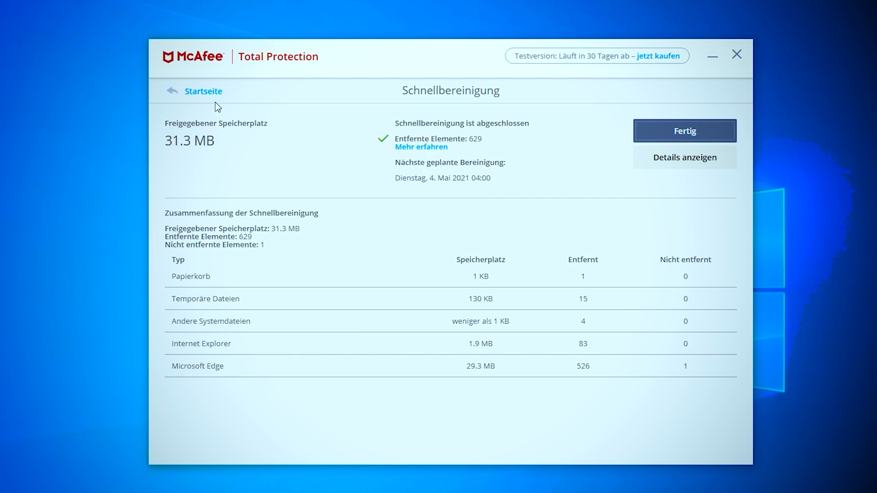
{"action": "left_click", "coordinate": [198, 93]}
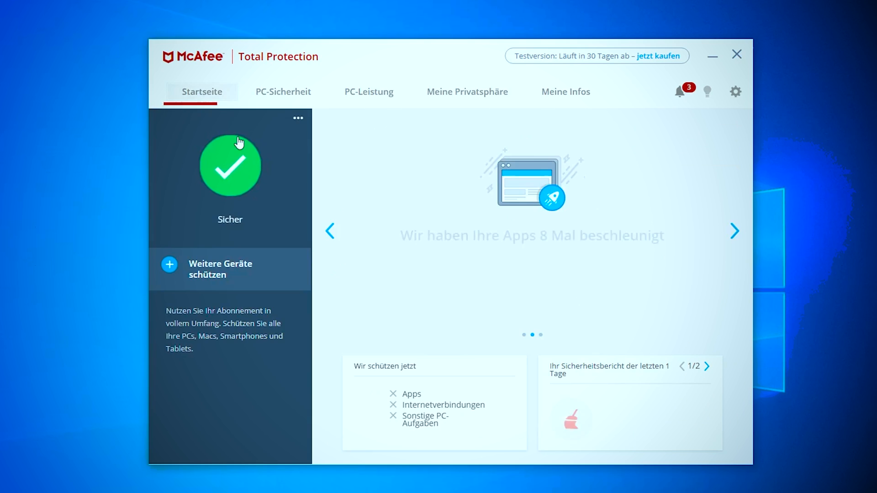
{"action": "left_click", "coordinate": [281, 94]}
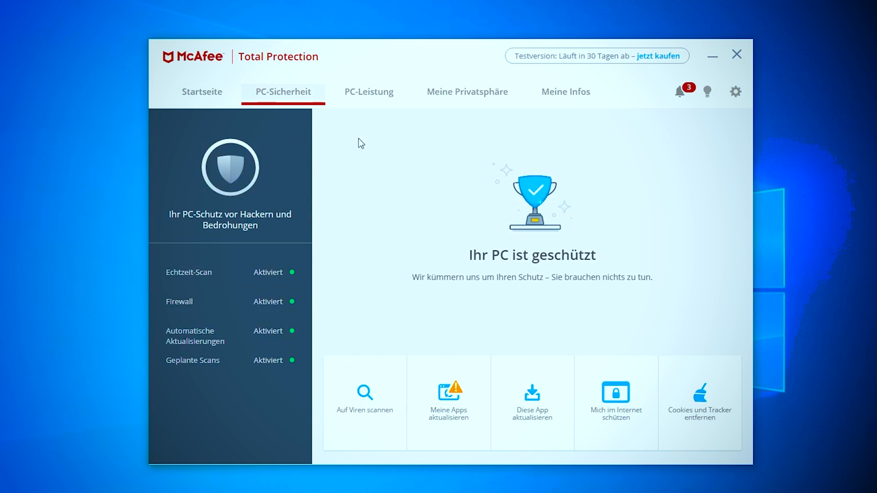
Step: View the App-Optimierung and McAfee Web Boost reports from PC-Leistung, returning to the overview after each
{"action": "left_click", "coordinate": [370, 93]}
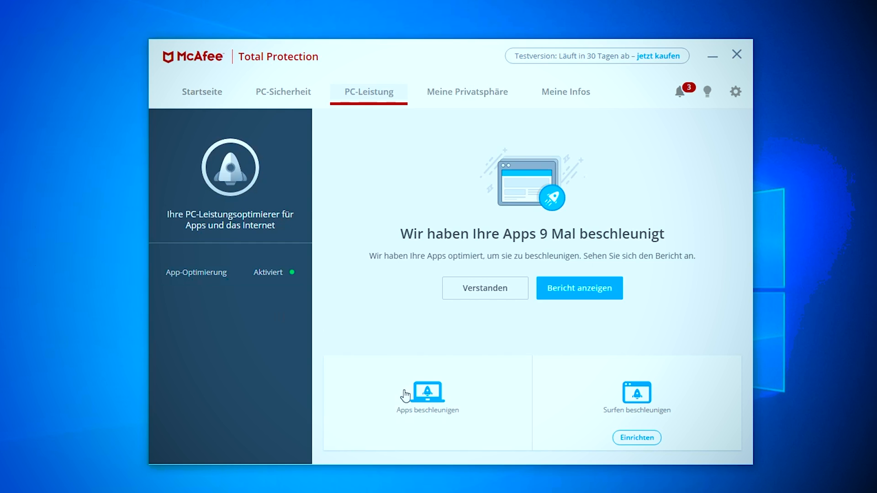
{"action": "left_click", "coordinate": [422, 395]}
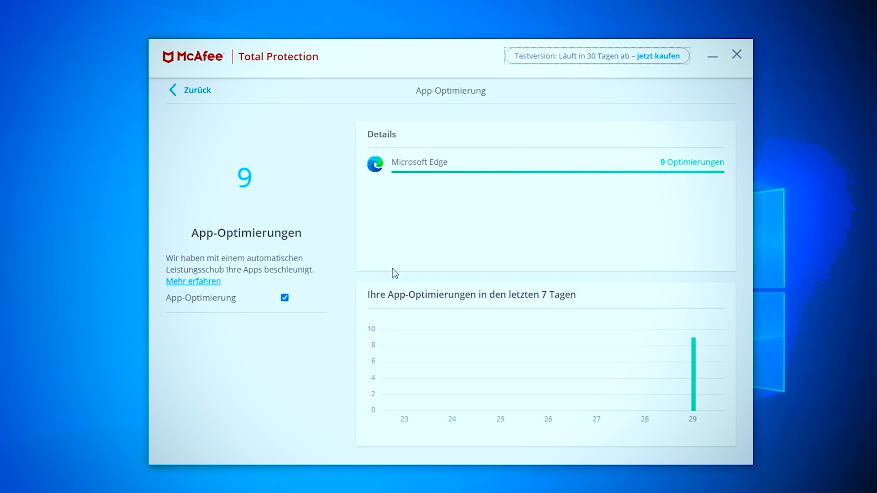
{"action": "left_click", "coordinate": [188, 93]}
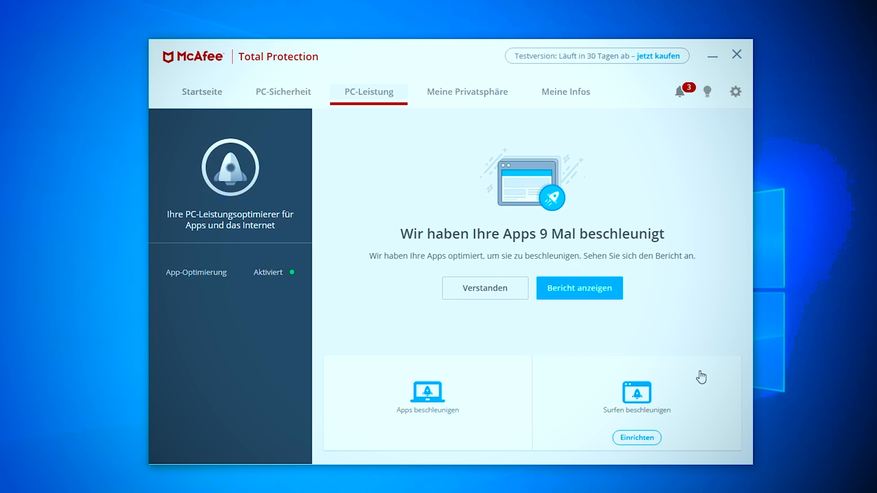
{"action": "left_click", "coordinate": [661, 400]}
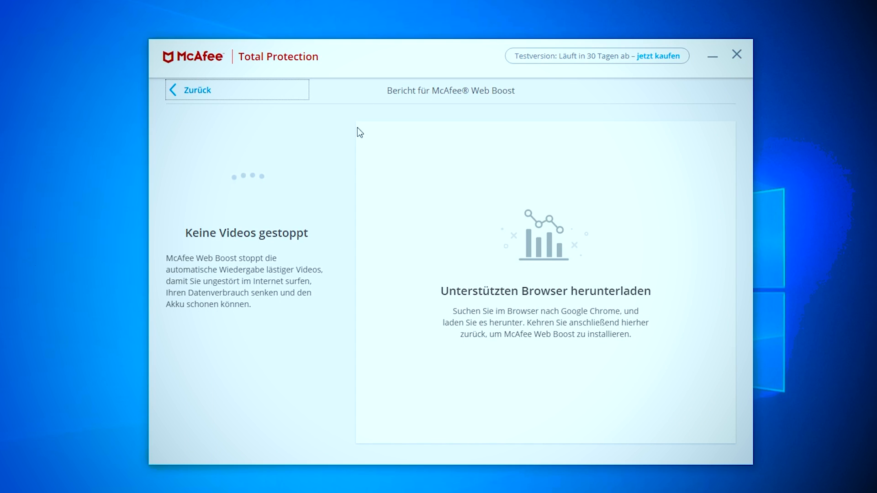
{"action": "left_click", "coordinate": [267, 98]}
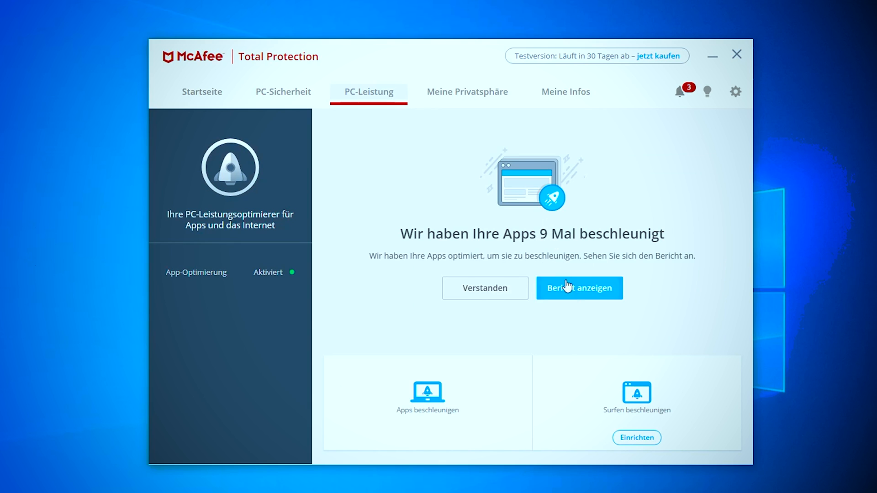
Step: Open the Shredder from Meine Privatsphäre and go through its folder options, leaving Papierkorb selected
{"action": "left_click", "coordinate": [477, 102]}
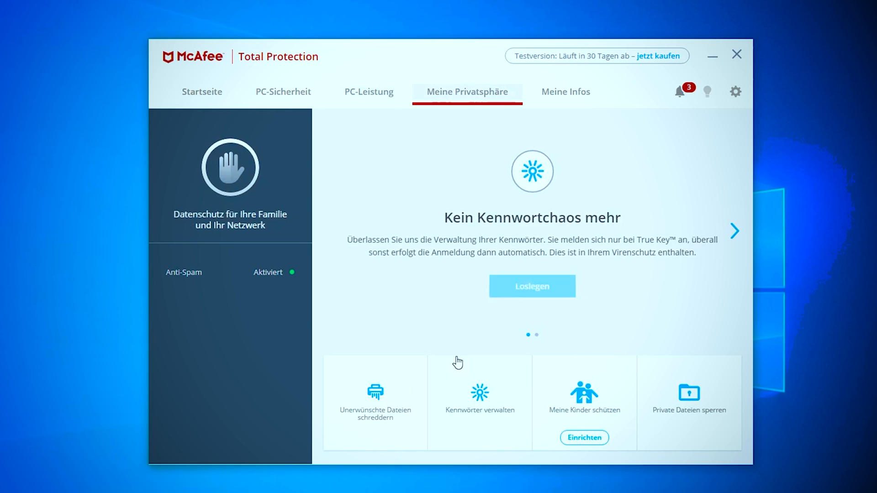
{"action": "left_click", "coordinate": [380, 415]}
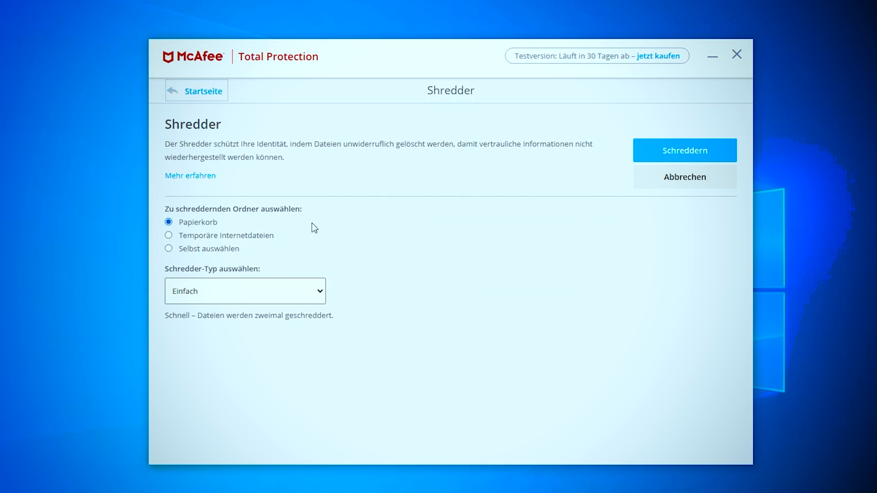
{"action": "left_click", "coordinate": [170, 235]}
{"action": "left_click", "coordinate": [170, 250]}
{"action": "left_click", "coordinate": [168, 222]}
Step: Try the Vollständig and Sicher shredder types, set the type back to Einfach and return to the home page
{"action": "left_click", "coordinate": [204, 288]}
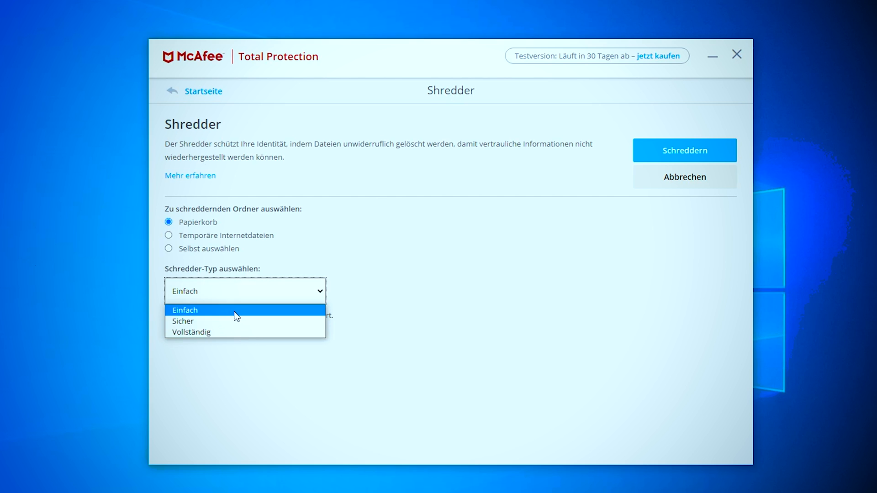
{"action": "left_click", "coordinate": [197, 333]}
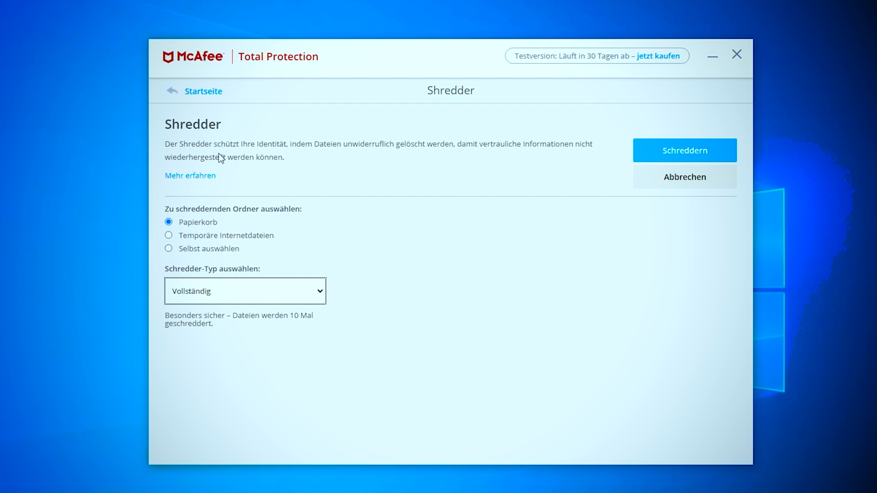
{"action": "left_click", "coordinate": [275, 291]}
{"action": "left_click", "coordinate": [251, 322]}
{"action": "left_click", "coordinate": [268, 291]}
{"action": "left_click", "coordinate": [259, 310]}
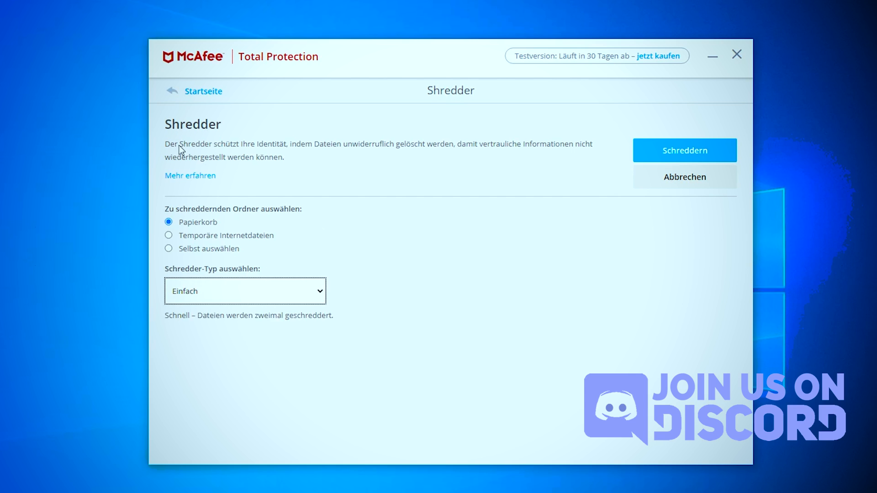
{"action": "left_click", "coordinate": [191, 93]}
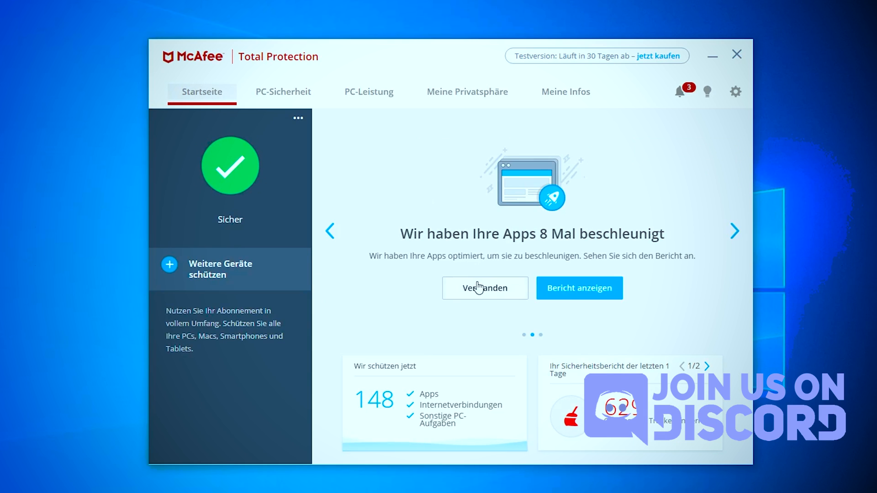
Step: Open the True Key password manager page in Microsoft Edge from the Meine Privatsphäre features
{"action": "left_click", "coordinate": [467, 89]}
{"action": "left_click", "coordinate": [504, 410]}
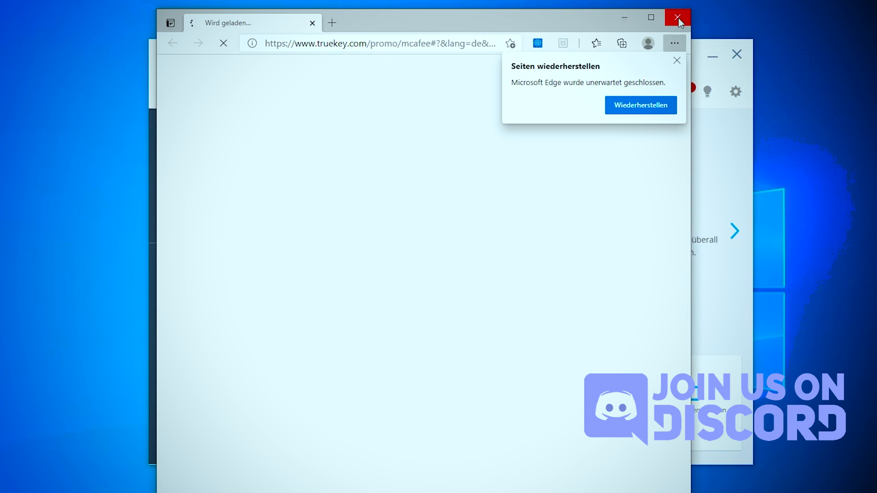
Step: Close the True Key browser window, view the McAfee Safe Family introduction from Meine Privatsphäre and dismiss it
{"action": "left_click", "coordinate": [679, 21]}
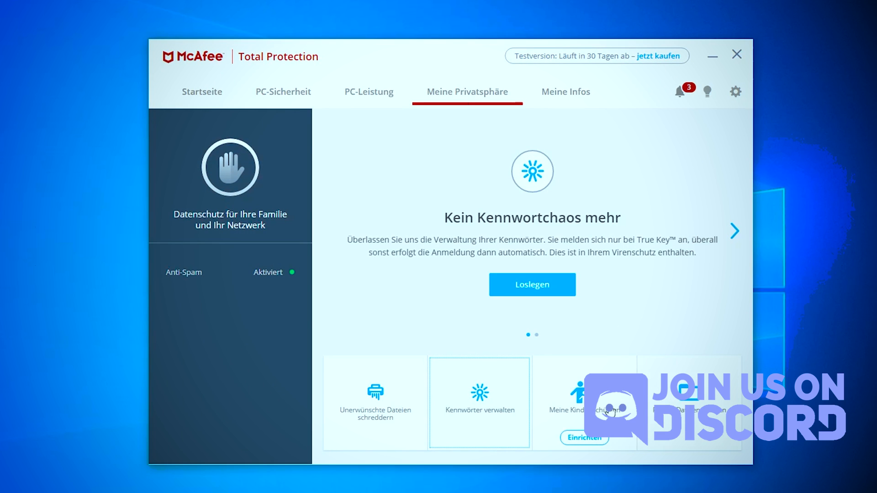
{"action": "left_click", "coordinate": [587, 438]}
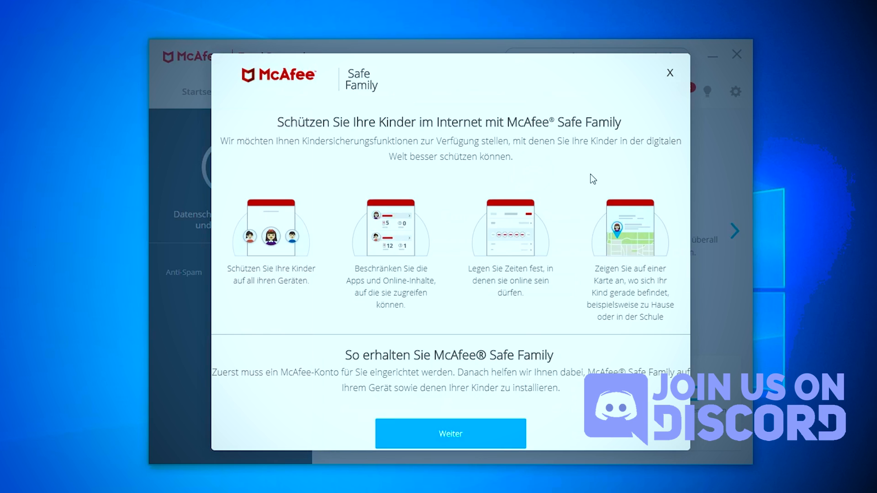
{"action": "left_click", "coordinate": [670, 73]}
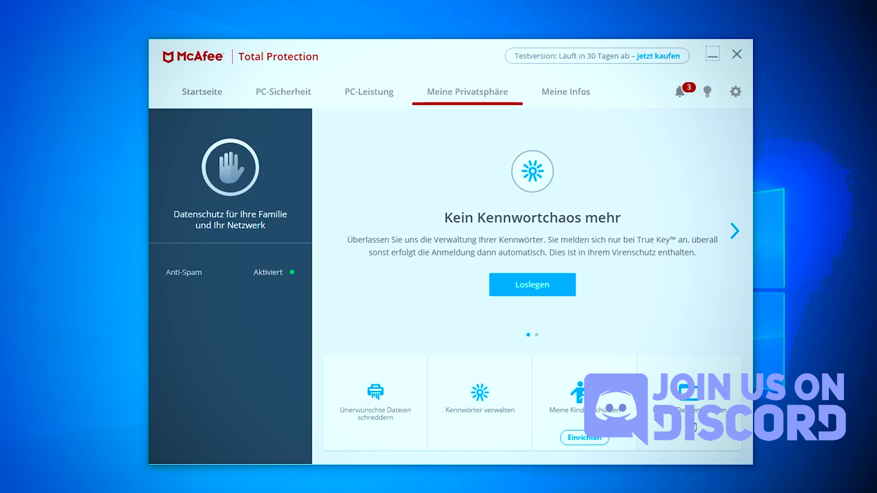
Step: Open the McAfee-Tresore vault and view its file lock creation wizard, closing both windows without creating a vault
{"action": "left_click", "coordinate": [693, 427]}
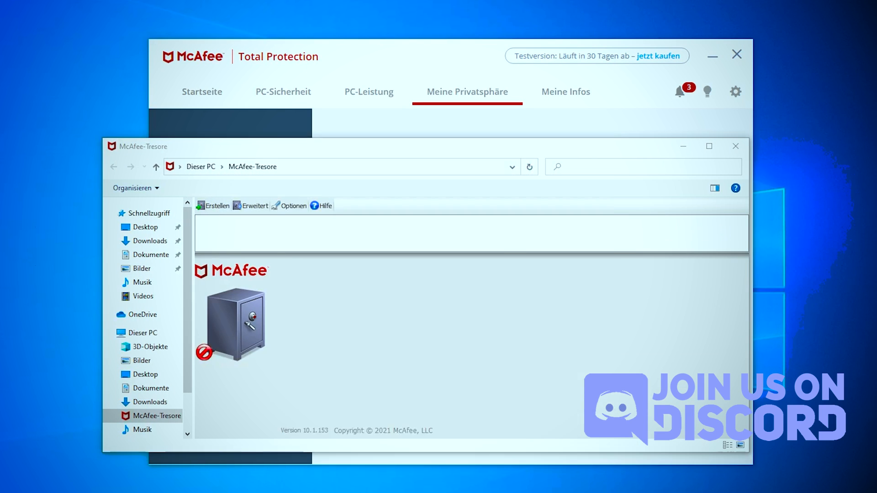
{"action": "left_click_drag", "start_coordinate": [401, 78], "coordinate": [562, 45]}
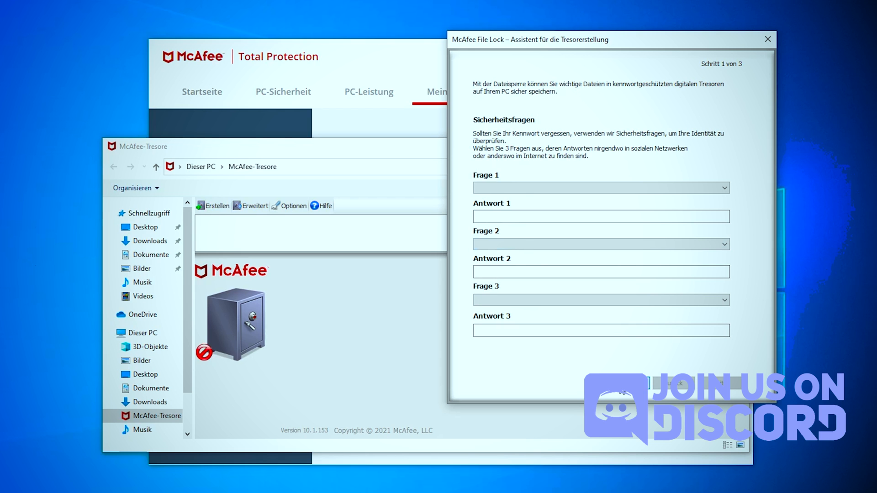
{"action": "key", "text": "Escape"}
{"action": "left_click", "coordinate": [736, 146]}
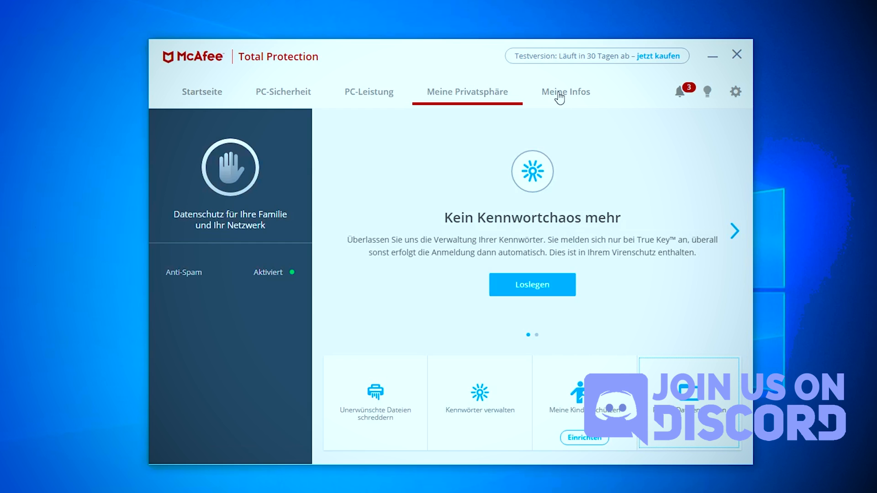
Step: Show the next Meine Privatsphäre suggestion and open McAfee's support contact page from Meine Infos
{"action": "left_click", "coordinate": [744, 241]}
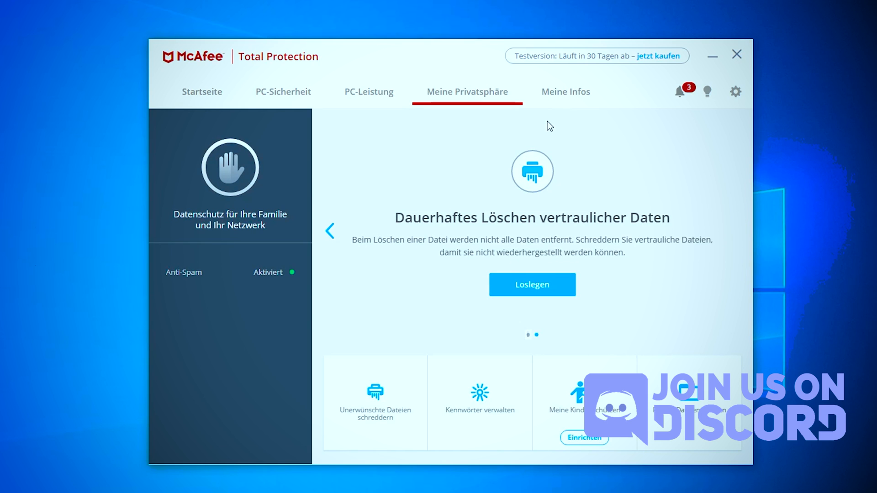
{"action": "left_click", "coordinate": [568, 93]}
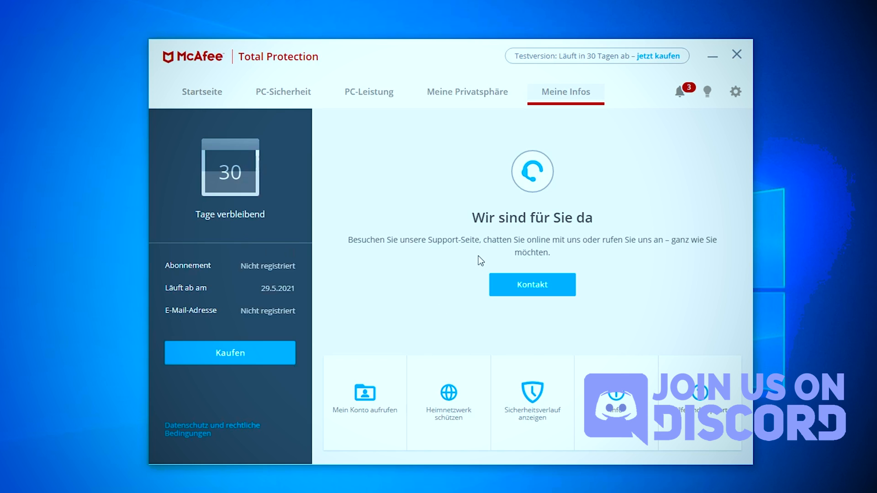
{"action": "left_click", "coordinate": [548, 286]}
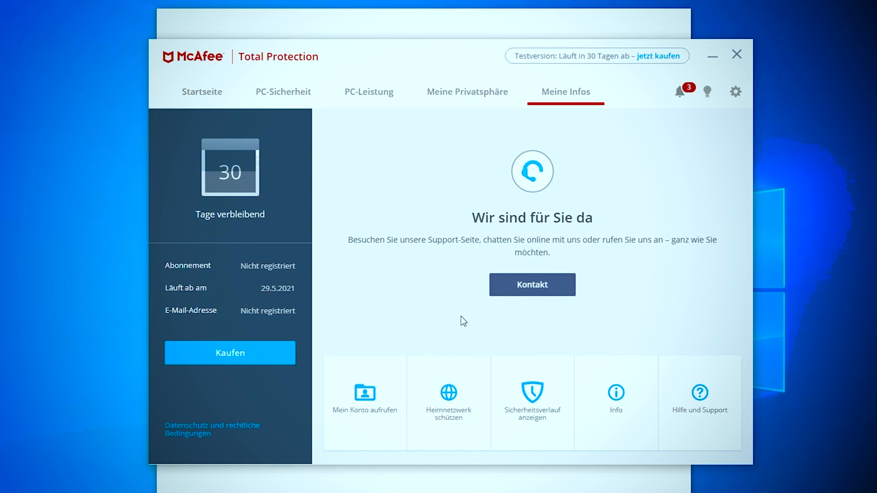
{"action": "left_click", "coordinate": [370, 424]}
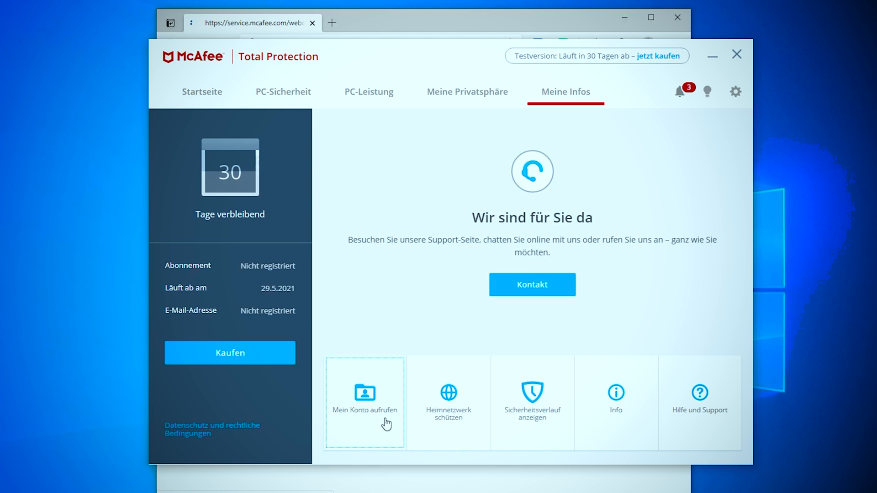
Step: Open the Mein Netzwerk home network overview and view the router's details under Mein Router
{"action": "left_click", "coordinate": [449, 415]}
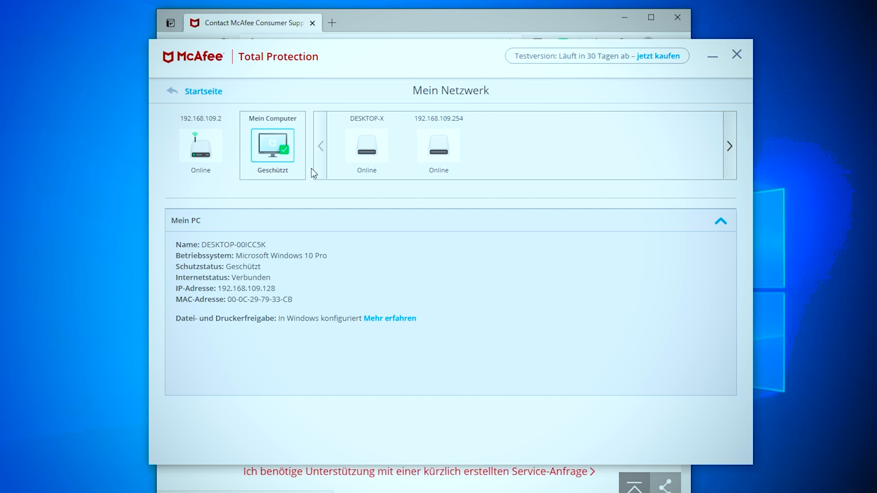
{"action": "left_click", "coordinate": [207, 151]}
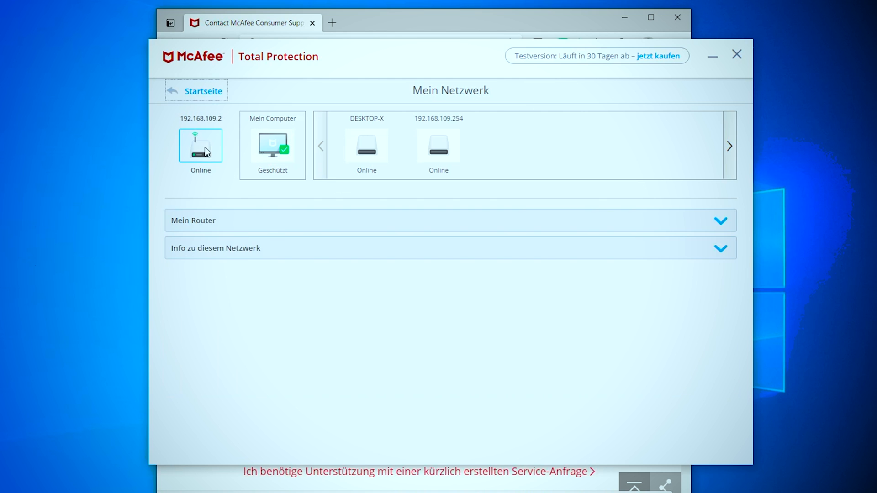
{"action": "left_click", "coordinate": [270, 223]}
{"action": "left_click", "coordinate": [270, 224]}
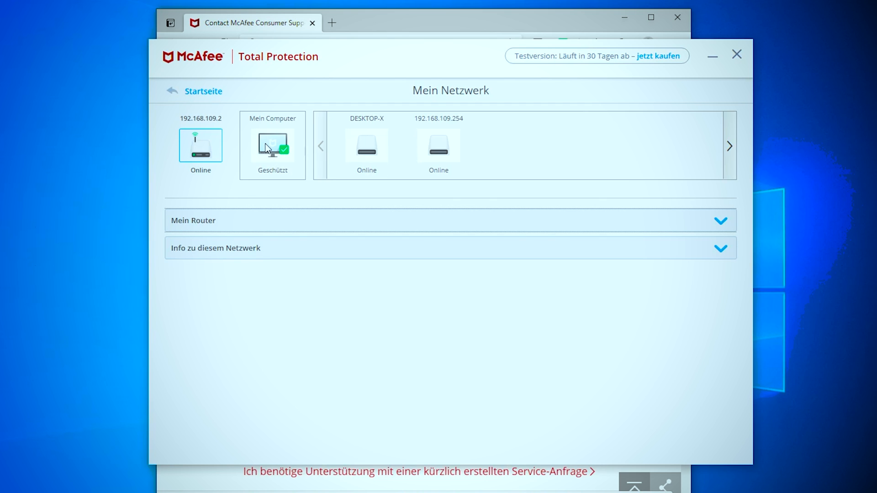
{"action": "left_click", "coordinate": [309, 221]}
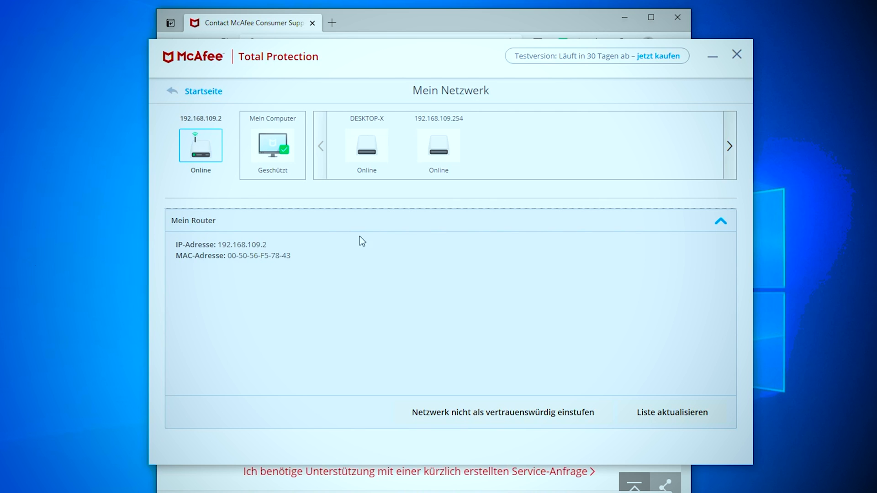
{"action": "left_click", "coordinate": [400, 226]}
Step: View Info zu diesem Netzwerk and the details of the devices DESKTOP-X and 192.168.109.254
{"action": "left_click", "coordinate": [287, 252]}
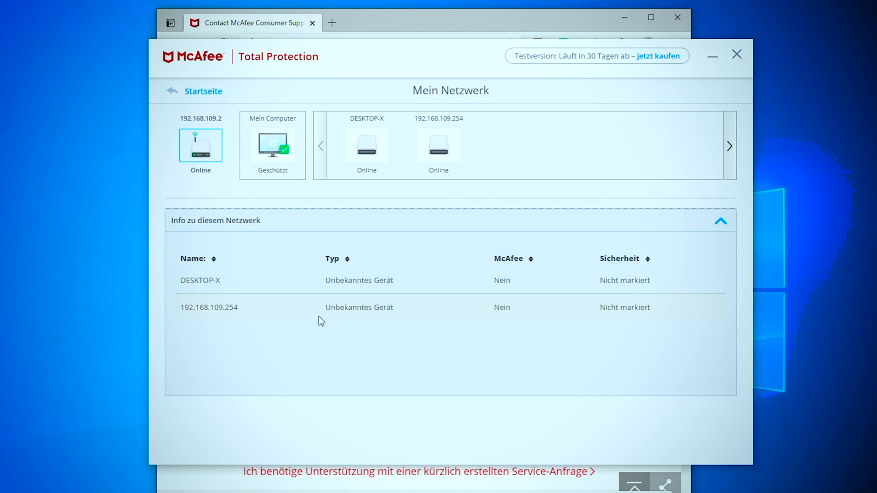
{"action": "left_click", "coordinate": [392, 155]}
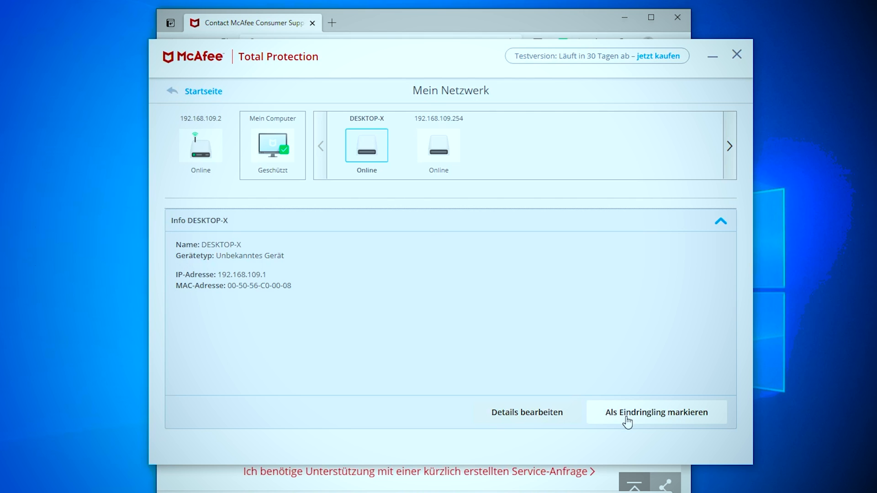
{"action": "left_click", "coordinate": [439, 165]}
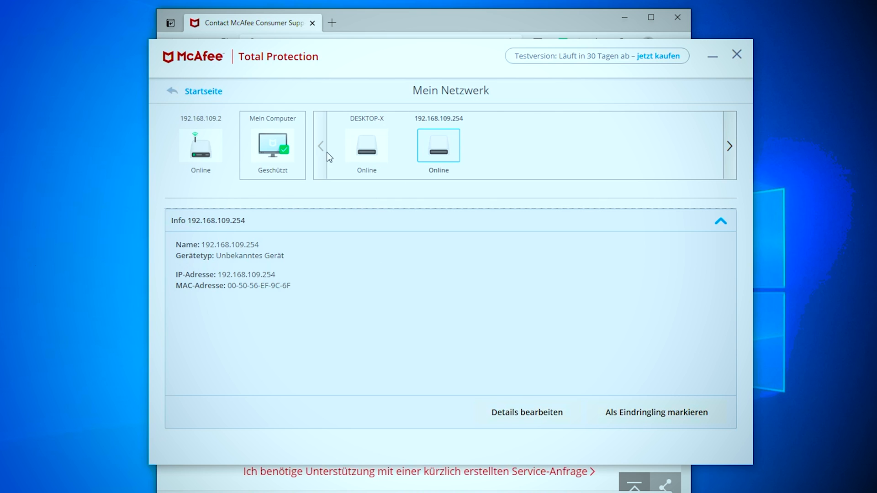
Step: Try editing device 192.168.109.254 with the name dfsfd and device type Spielkonsole, and cancel the edit
{"action": "left_click", "coordinate": [524, 418]}
{"action": "left_click", "coordinate": [334, 319]}
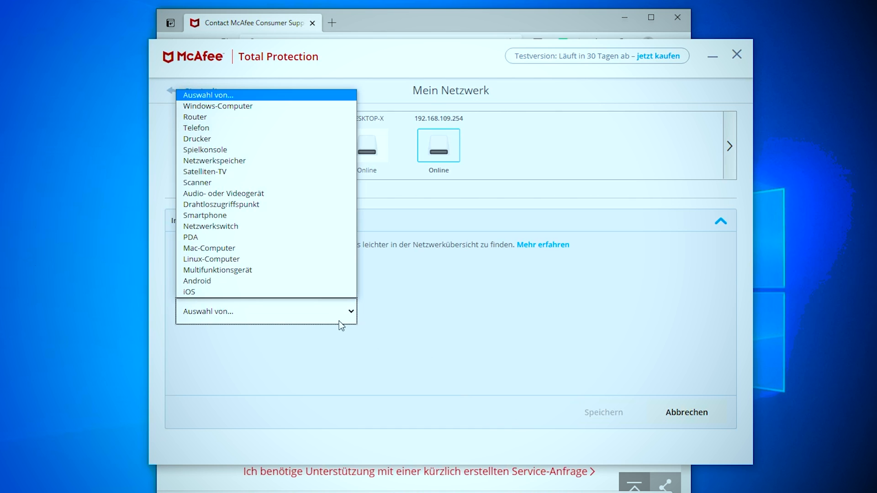
{"action": "left_click", "coordinate": [233, 150]}
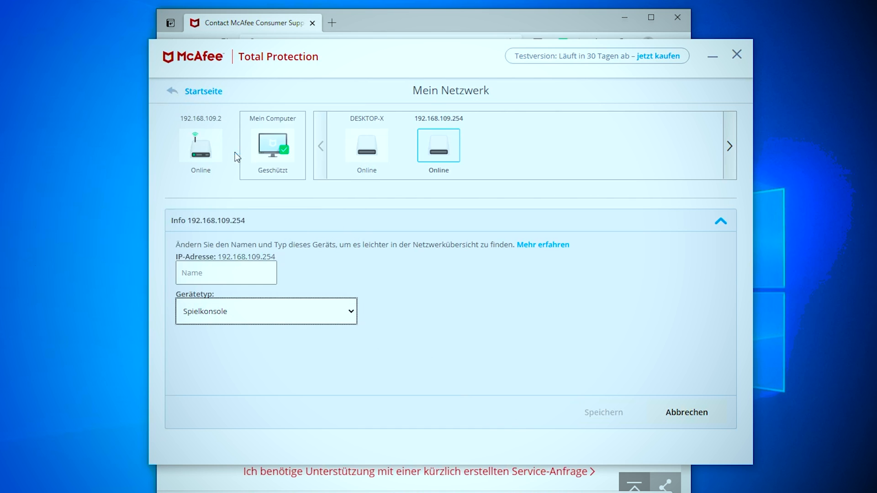
{"action": "type", "text": "asd"}
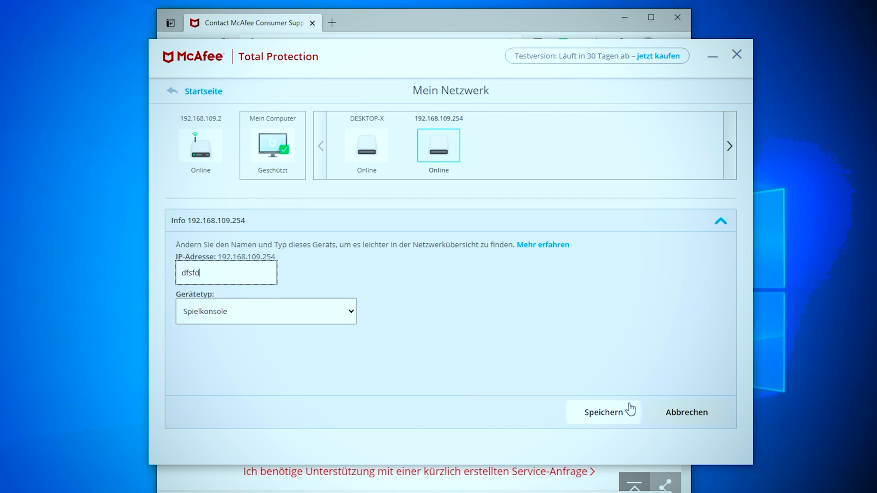
{"action": "left_click", "coordinate": [680, 413]}
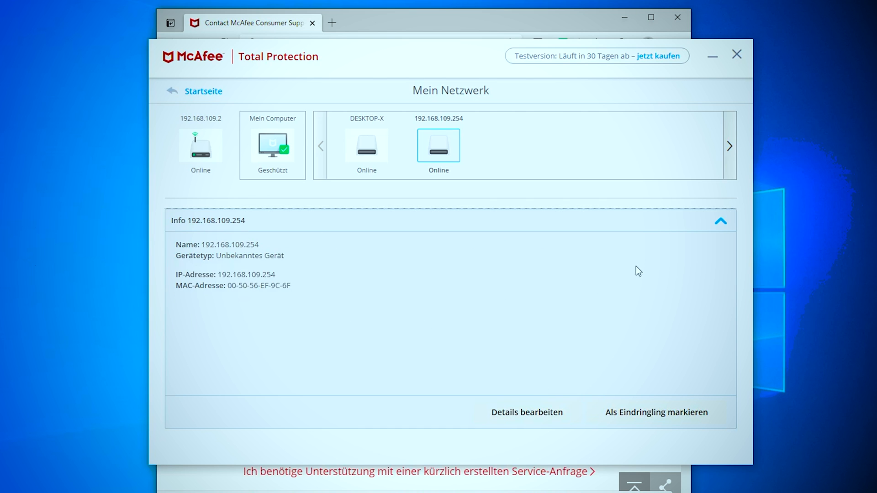
Step: Enable and apply the notification for device 192.168.109.254 going online, and collapse its notification settings
{"action": "left_click", "coordinate": [723, 222]}
{"action": "left_click", "coordinate": [703, 271]}
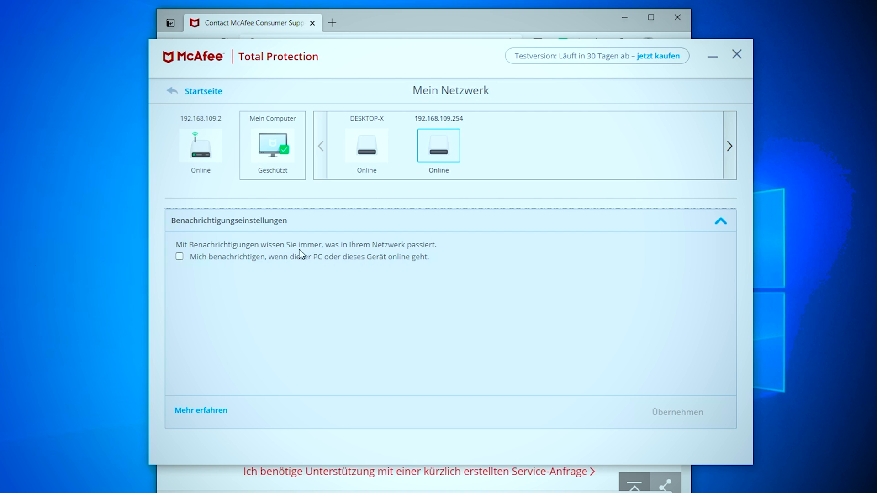
{"action": "left_click", "coordinate": [232, 259]}
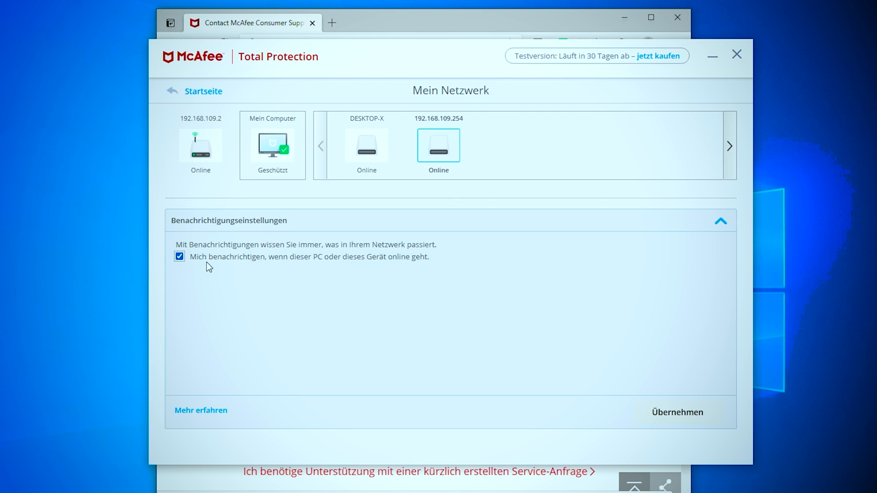
{"action": "left_click", "coordinate": [682, 414]}
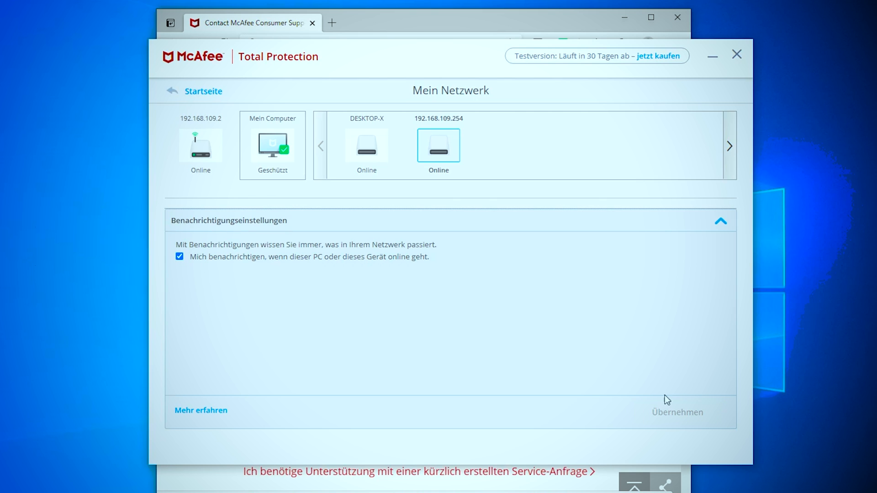
{"action": "left_click", "coordinate": [721, 221]}
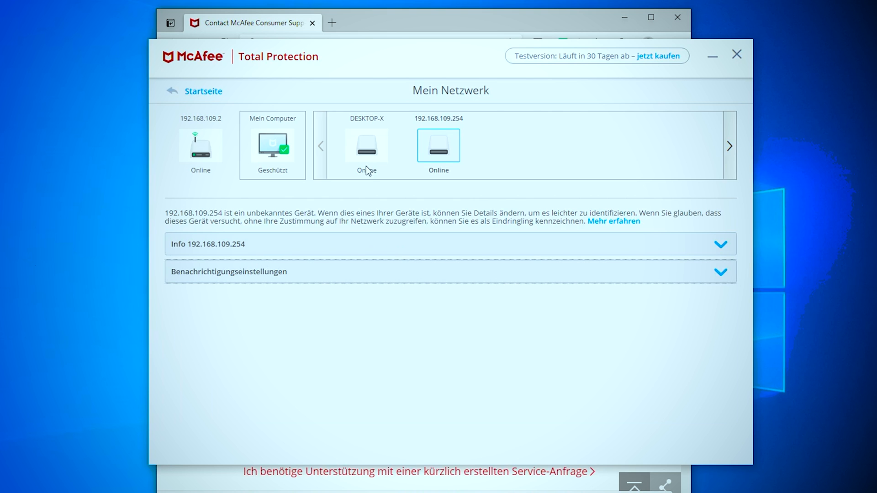
Step: Leave the network overview, open the Sicherheitsverlauf from Meine Infos and look through its logged activities
{"action": "left_click", "coordinate": [204, 91]}
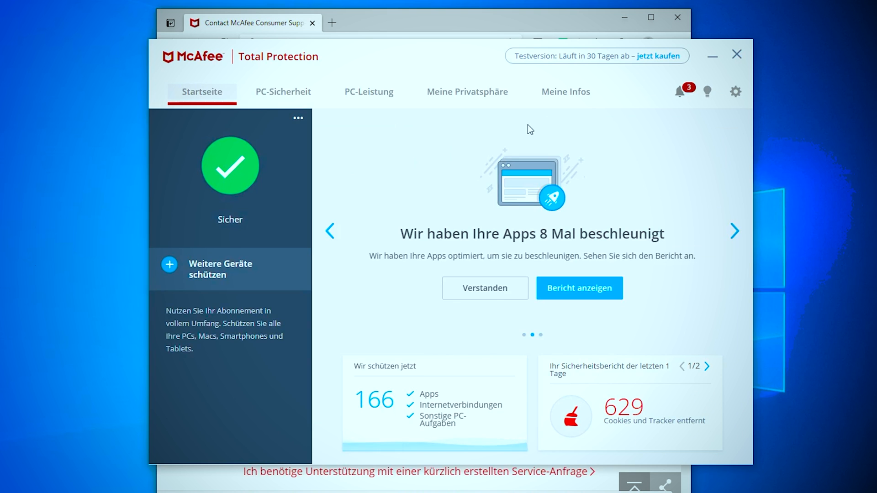
{"action": "left_click", "coordinate": [575, 97]}
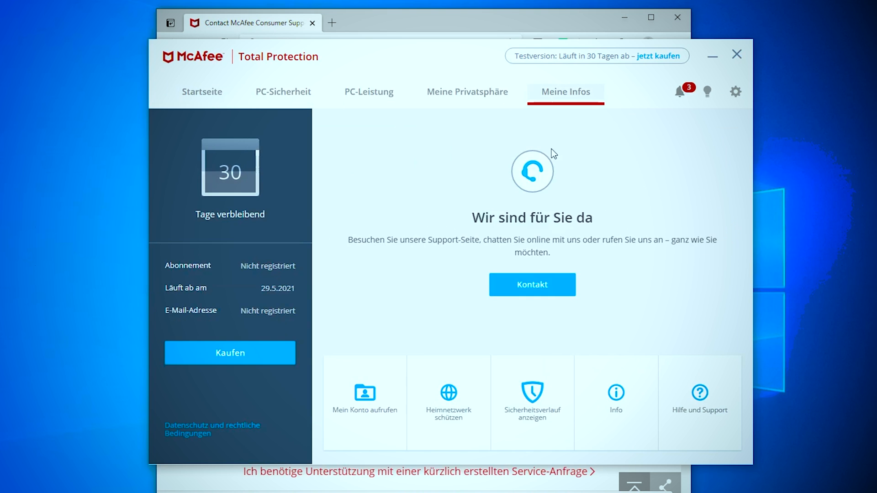
{"action": "left_click", "coordinate": [528, 416]}
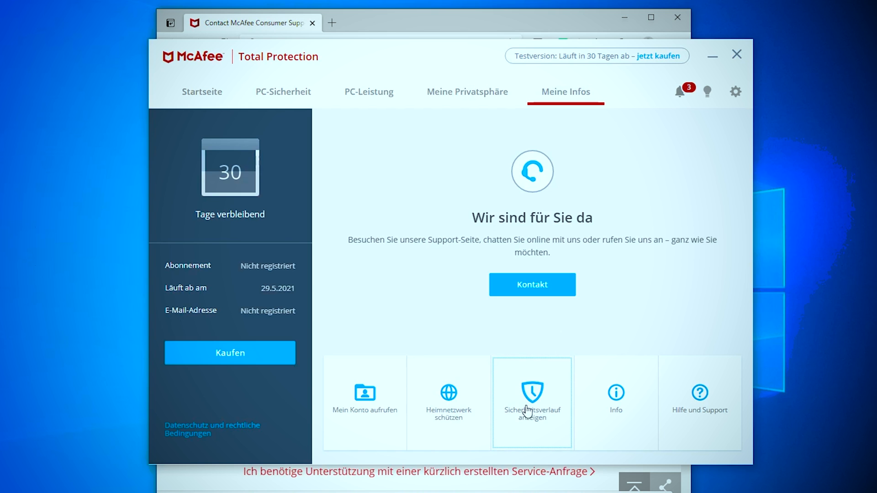
{"action": "left_click", "coordinate": [571, 399]}
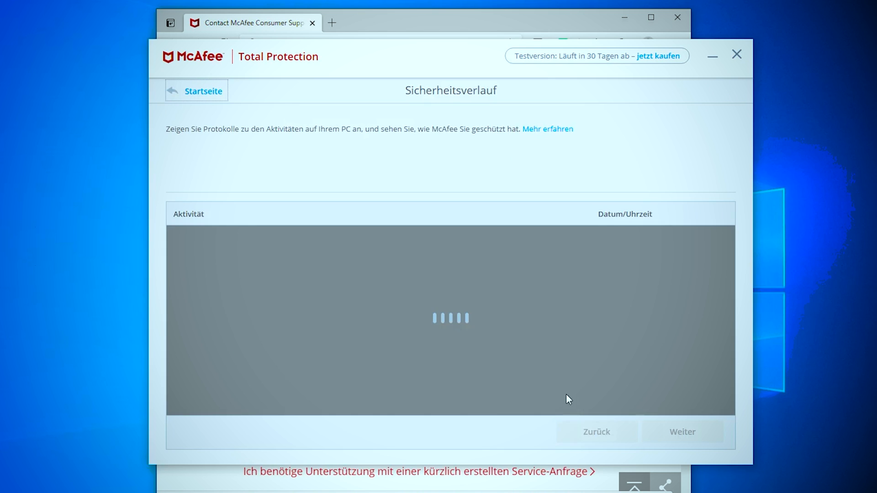
{"action": "scroll", "coordinate": [379, 311], "scroll_direction": "down", "scroll_amount": 3}
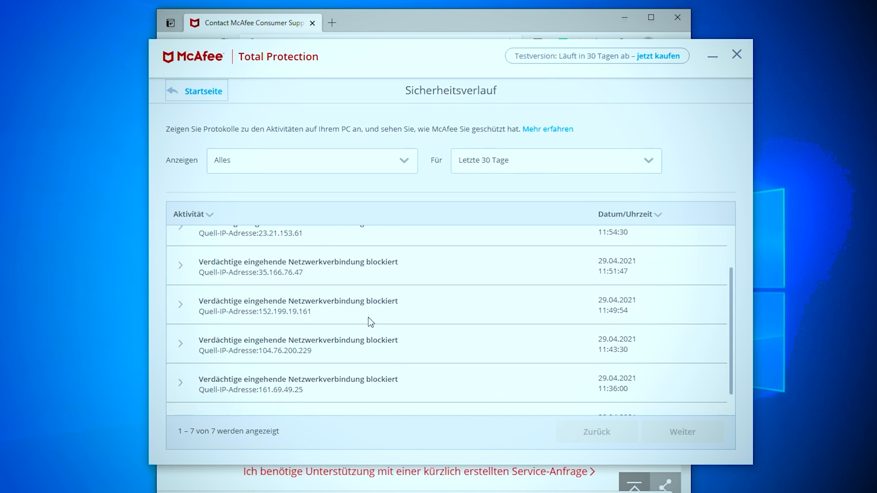
{"action": "scroll", "coordinate": [309, 370], "scroll_direction": "up", "scroll_amount": 3}
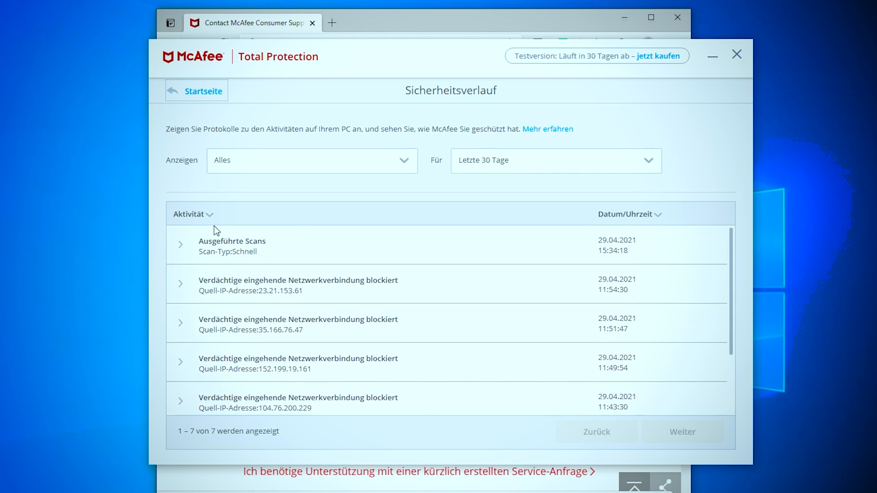
Step: Filter the Sicherheitsverlauf by Ausgeführte Scans, and switch the filter to Blockierte eingehende Verbindungen
{"action": "left_click", "coordinate": [417, 167]}
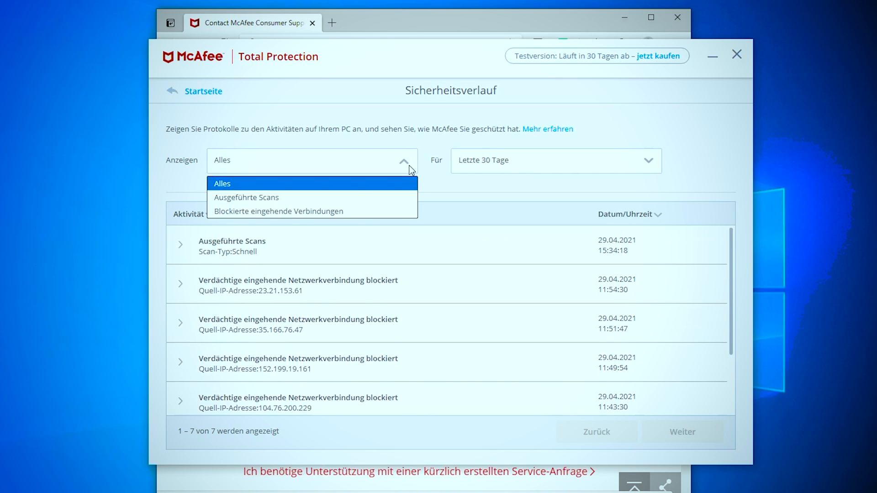
{"action": "left_click", "coordinate": [289, 201]}
{"action": "left_click", "coordinate": [371, 163]}
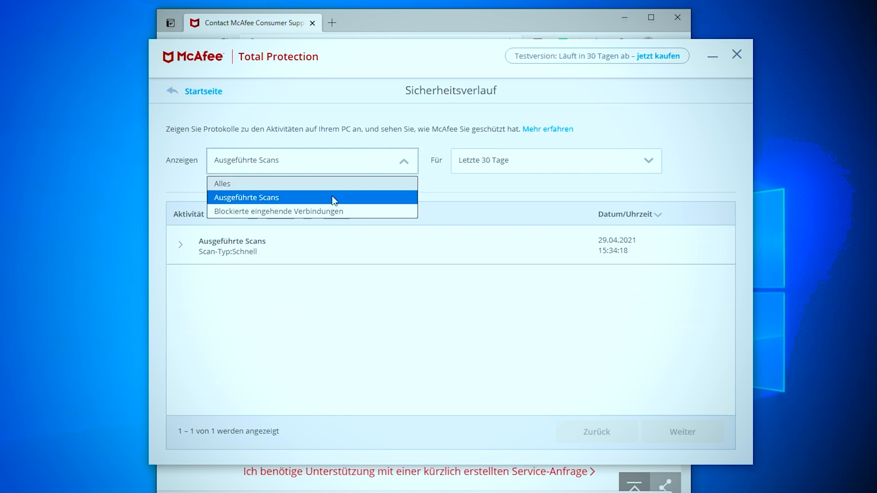
{"action": "left_click", "coordinate": [337, 211]}
Step: Limit the history to Letzte 7 Tage, set it back to Letzte 30 Tage, and return to Meine Infos
{"action": "left_click", "coordinate": [508, 161]}
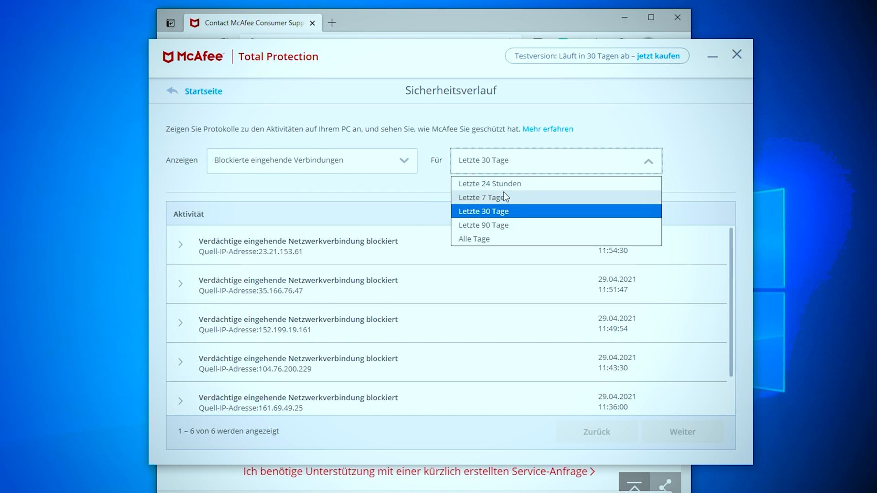
{"action": "left_click", "coordinate": [503, 193]}
{"action": "left_click", "coordinate": [501, 164]}
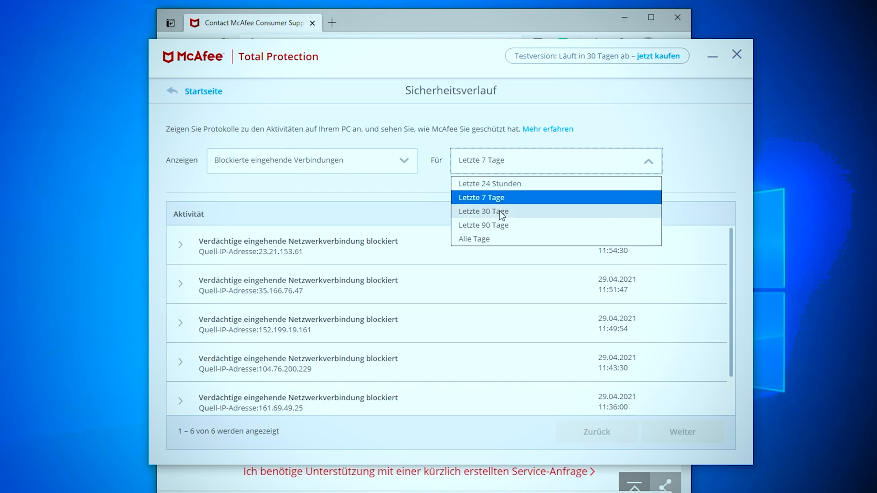
{"action": "left_click", "coordinate": [500, 211]}
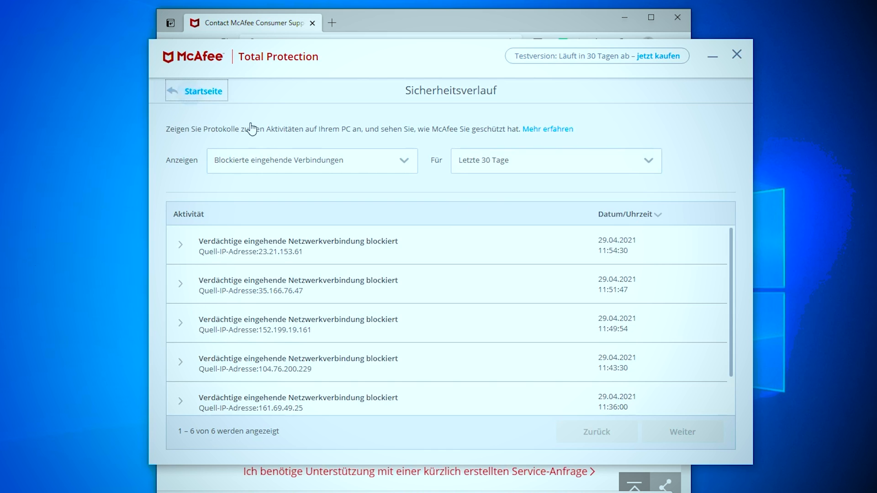
{"action": "left_click", "coordinate": [201, 91]}
{"action": "left_click", "coordinate": [561, 98]}
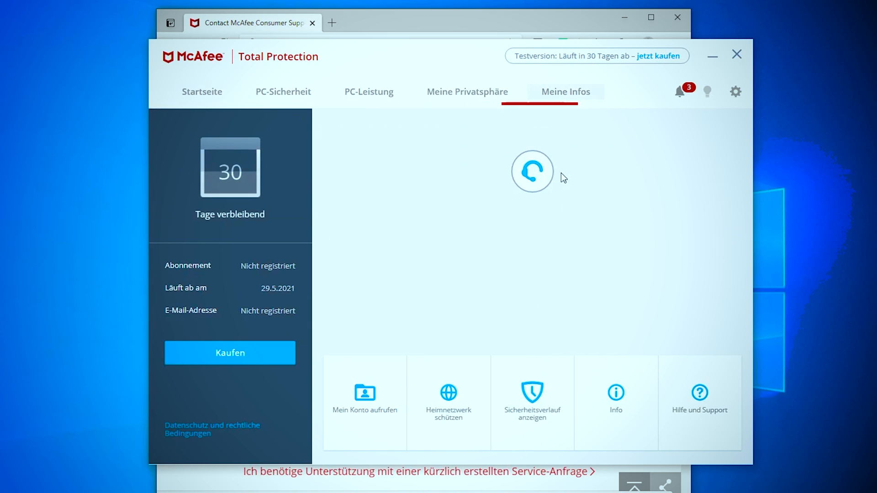
Step: Switch to the McAfee support page in the browser, view the Technische Unterstützung contact options for PC, and close the browser
{"action": "left_click", "coordinate": [464, 21]}
{"action": "scroll", "coordinate": [489, 299], "scroll_direction": "down", "scroll_amount": 3}
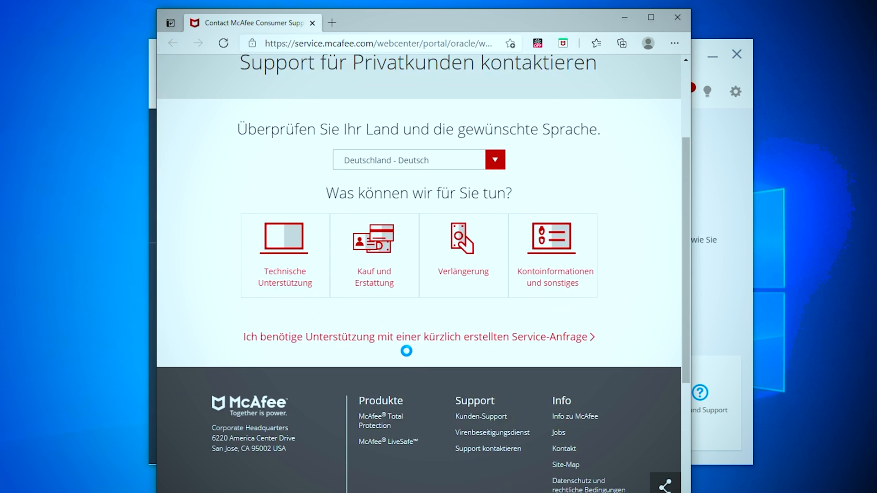
{"action": "left_click", "coordinate": [386, 248]}
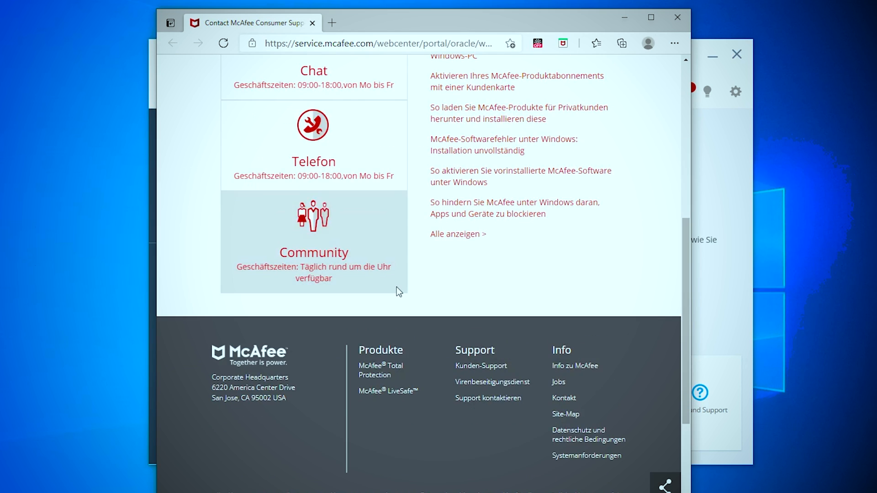
{"action": "scroll", "coordinate": [383, 279], "scroll_direction": "up", "scroll_amount": 1}
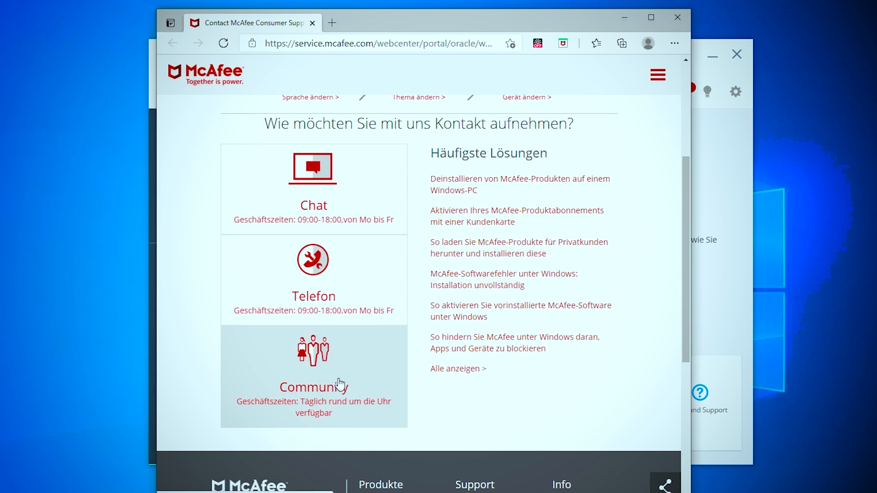
{"action": "scroll", "coordinate": [350, 366], "scroll_direction": "up", "scroll_amount": 3}
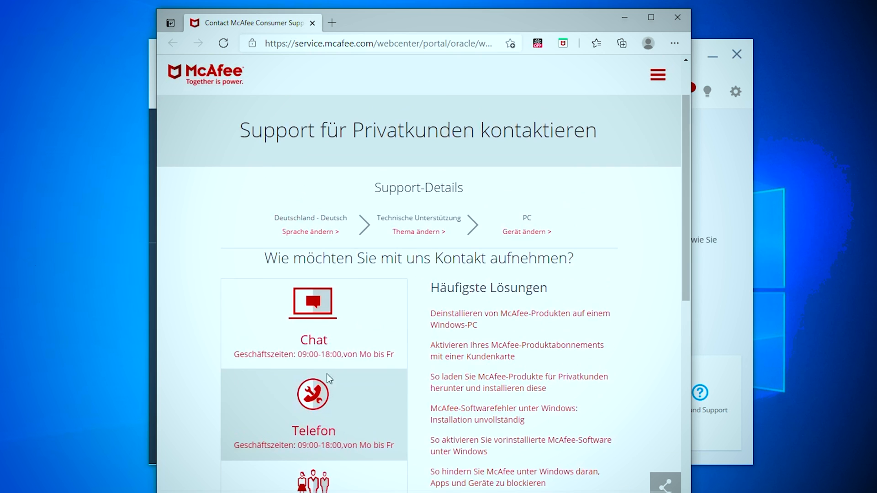
{"action": "left_click", "coordinate": [676, 21]}
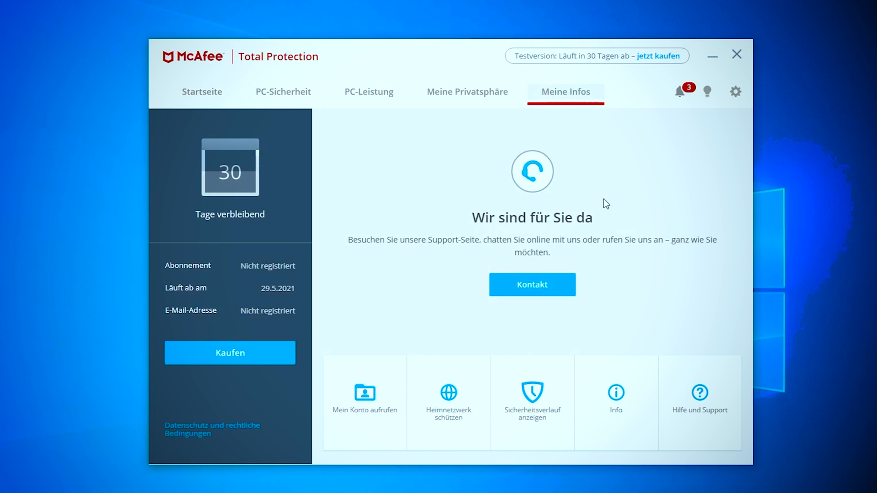
Step: Open the virus scan report from Letzte Aktivitäten, close it and return to the Startseite's last suggestion card
{"action": "left_click", "coordinate": [679, 92]}
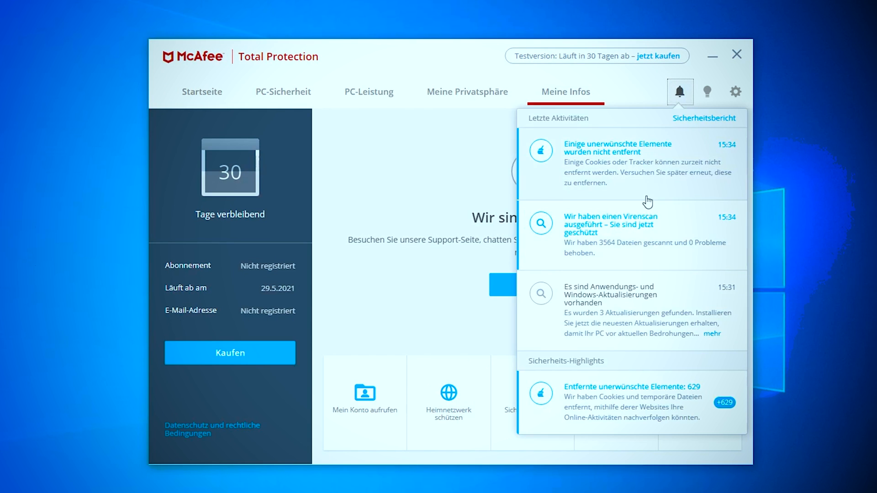
{"action": "left_click", "coordinate": [660, 237]}
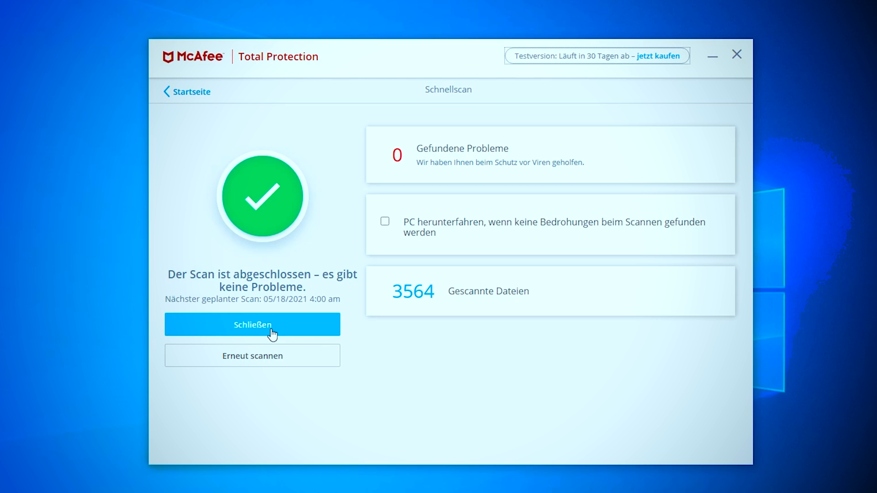
{"action": "left_click", "coordinate": [273, 335]}
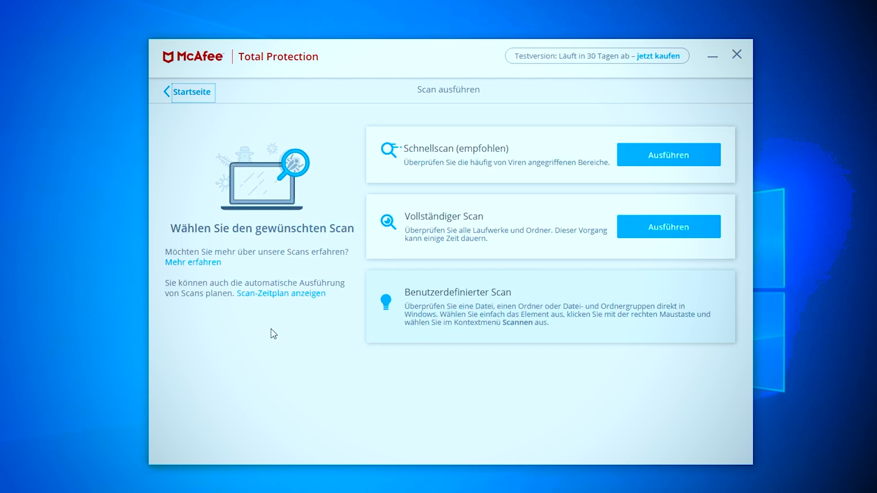
{"action": "left_click", "coordinate": [176, 102]}
{"action": "left_click", "coordinate": [737, 237]}
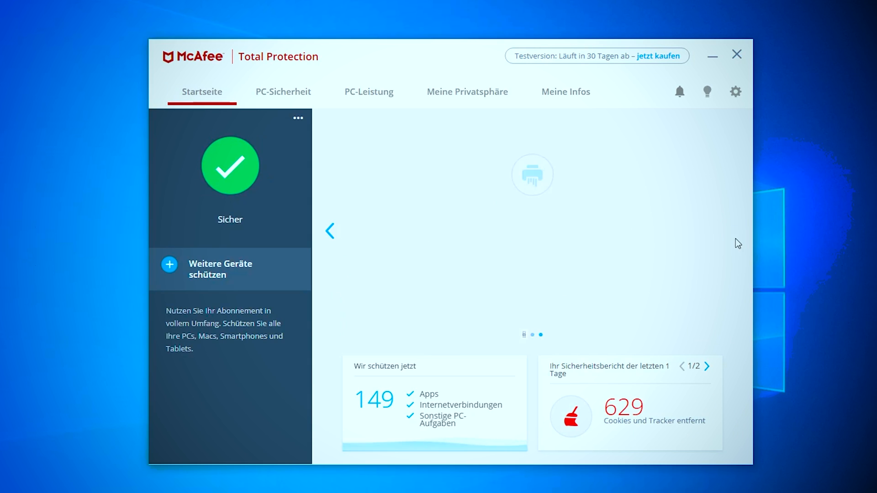
Step: Revisit Meine Infos with its home network overview, view the PC-Sicherheit section, and return to the Startseite
{"action": "left_click", "coordinate": [595, 94]}
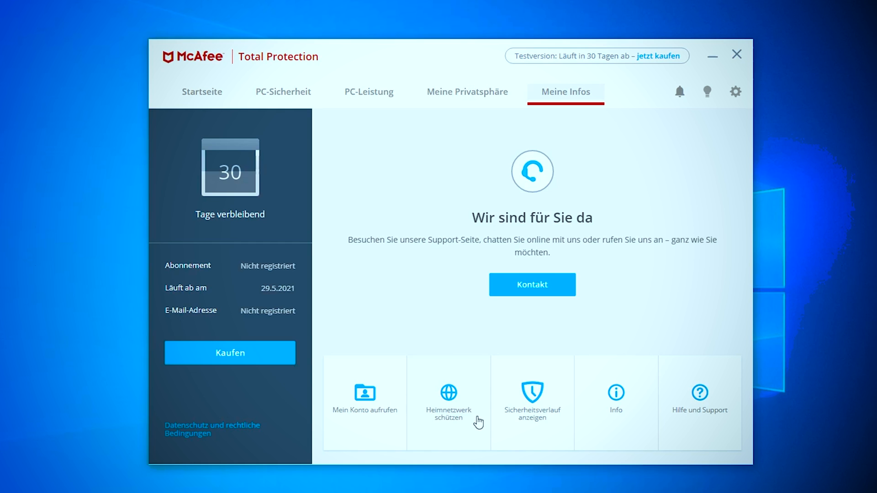
{"action": "left_click", "coordinate": [450, 412]}
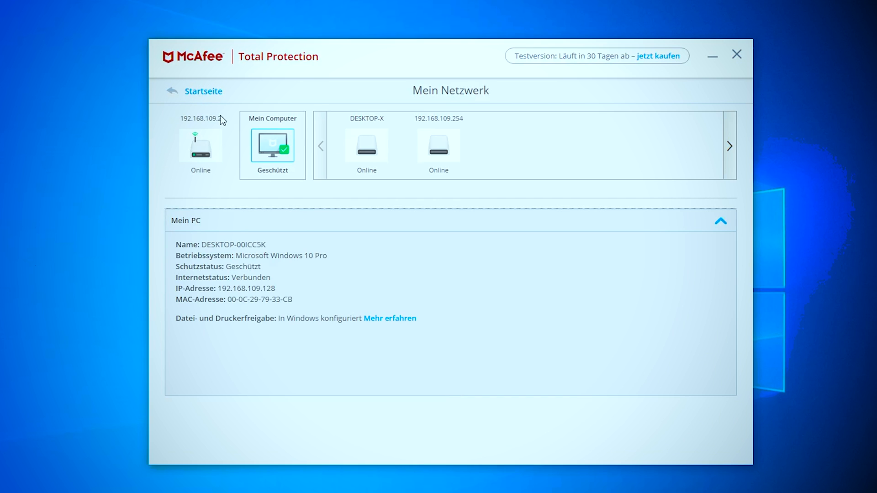
{"action": "left_click", "coordinate": [199, 89]}
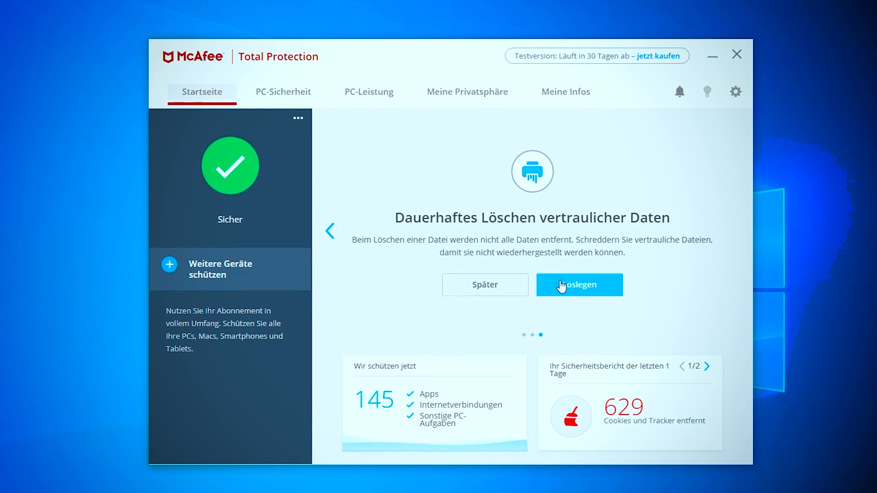
{"action": "left_click", "coordinate": [584, 105]}
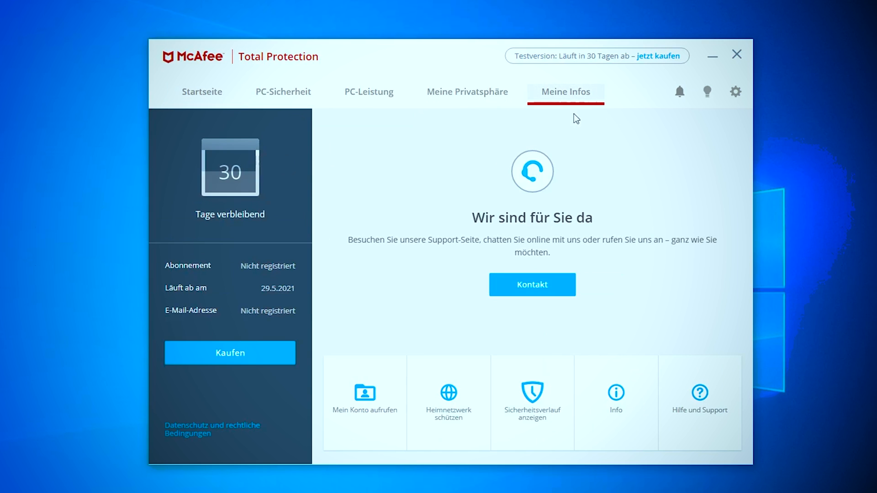
{"action": "left_click", "coordinate": [211, 97]}
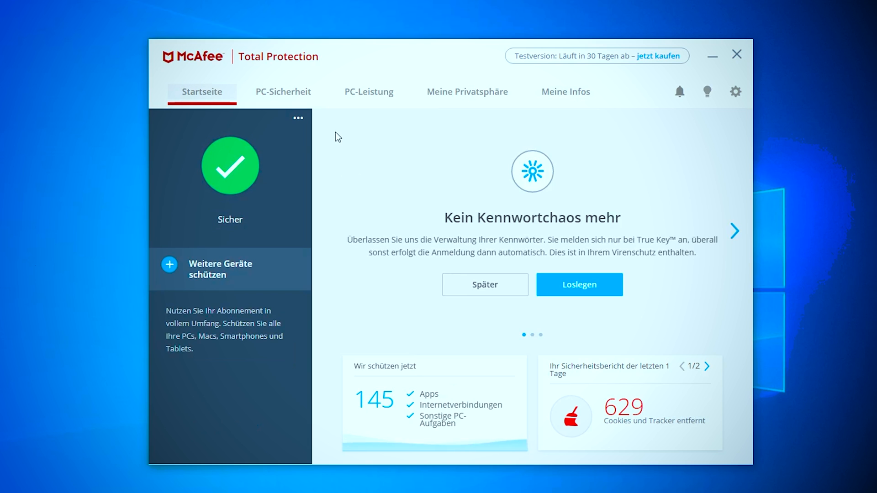
{"action": "left_click", "coordinate": [276, 93]}
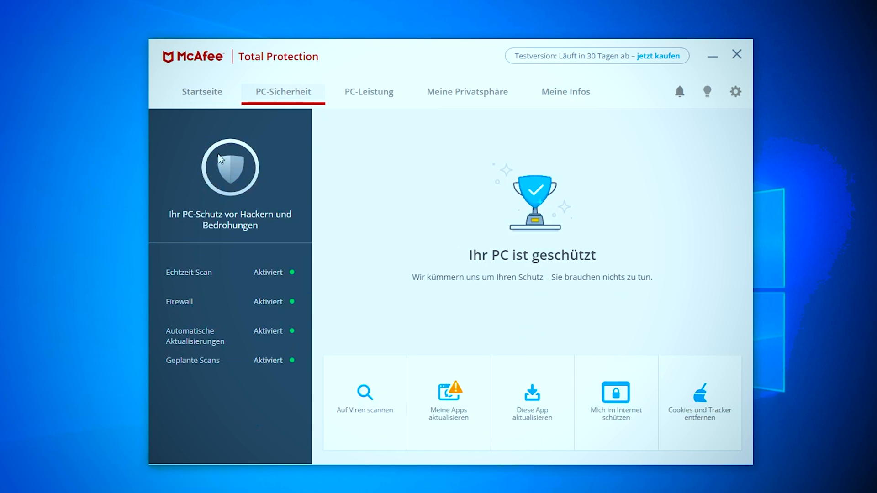
{"action": "left_click", "coordinate": [211, 106]}
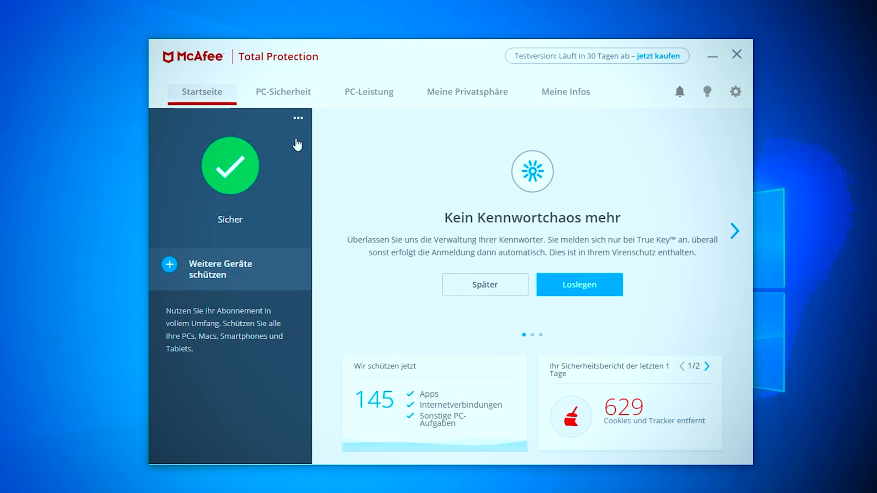
Step: Deactivate the Echtzeit-Scan with resumption set to Beim PC-Neustart, and return to the Startseite
{"action": "left_click", "coordinate": [298, 118]}
{"action": "left_click", "coordinate": [445, 166]}
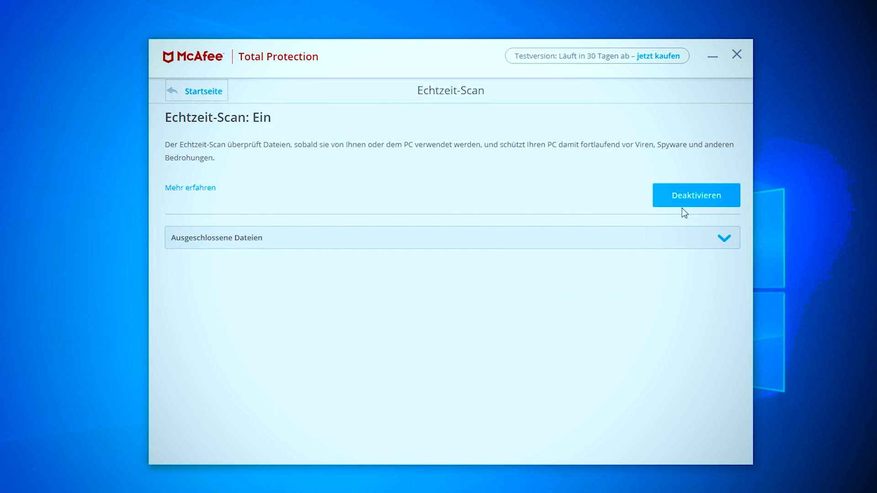
{"action": "left_click", "coordinate": [693, 195]}
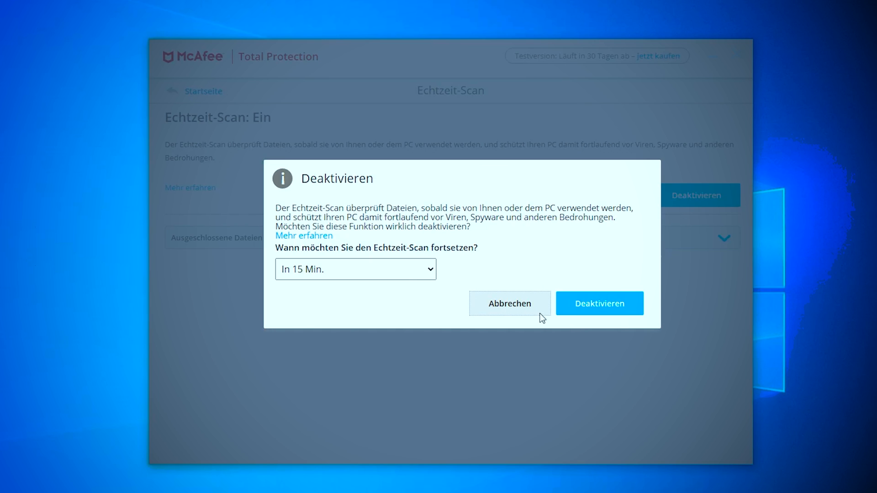
{"action": "left_click", "coordinate": [411, 269]}
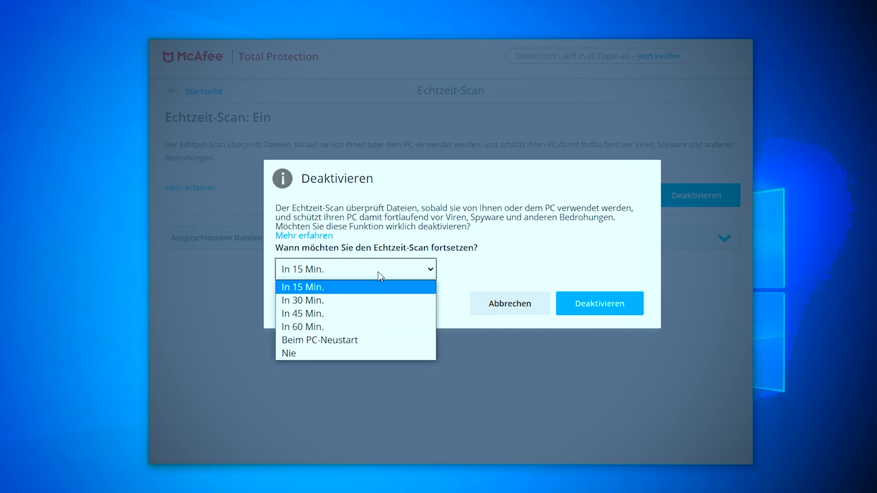
{"action": "left_click", "coordinate": [365, 339]}
{"action": "left_click", "coordinate": [617, 303]}
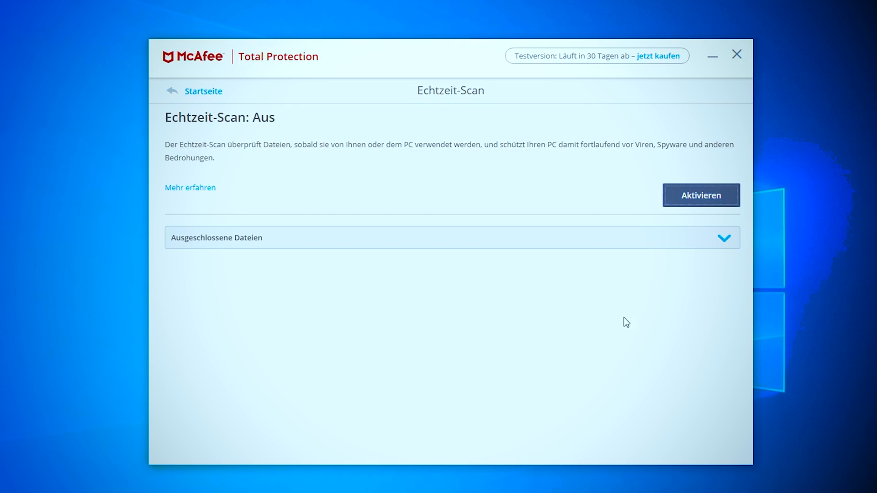
{"action": "left_click", "coordinate": [203, 91]}
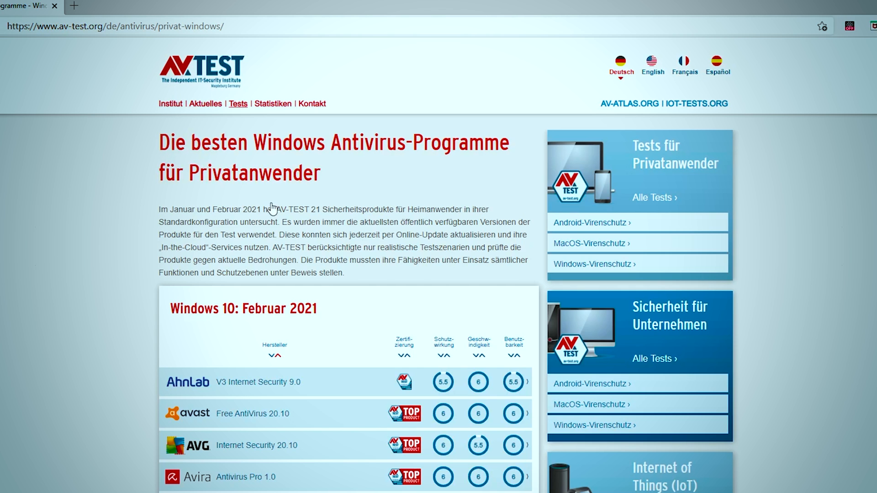
Step: Examine AV-TEST's Windows 10 February 2021 ranking for home users, comparing McAfee Total Protection 23.4 across the rating columns
{"action": "scroll", "coordinate": [182, 329], "scroll_direction": "down", "scroll_amount": 2}
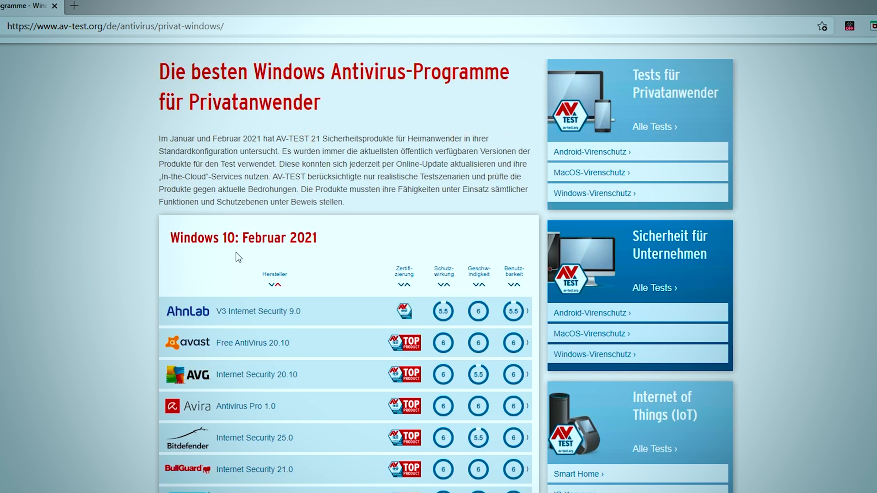
{"action": "scroll", "coordinate": [236, 253], "scroll_direction": "down", "scroll_amount": 4}
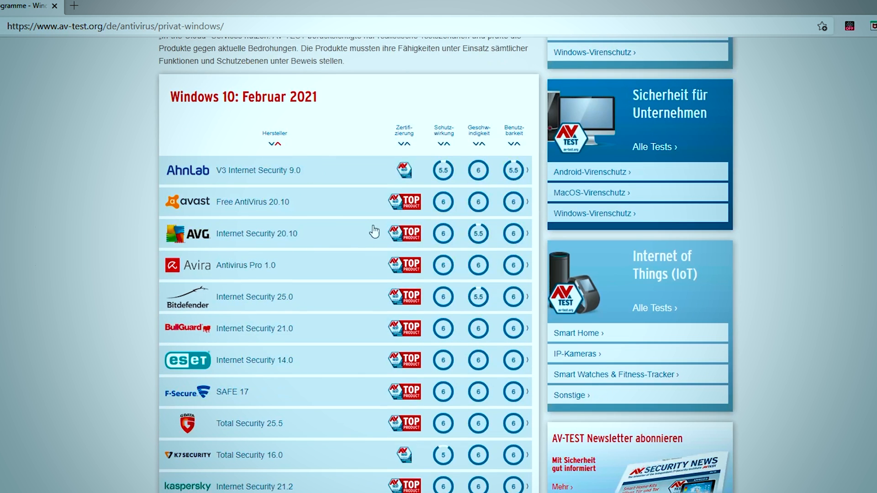
{"action": "scroll", "coordinate": [378, 226], "scroll_direction": "down", "scroll_amount": 4}
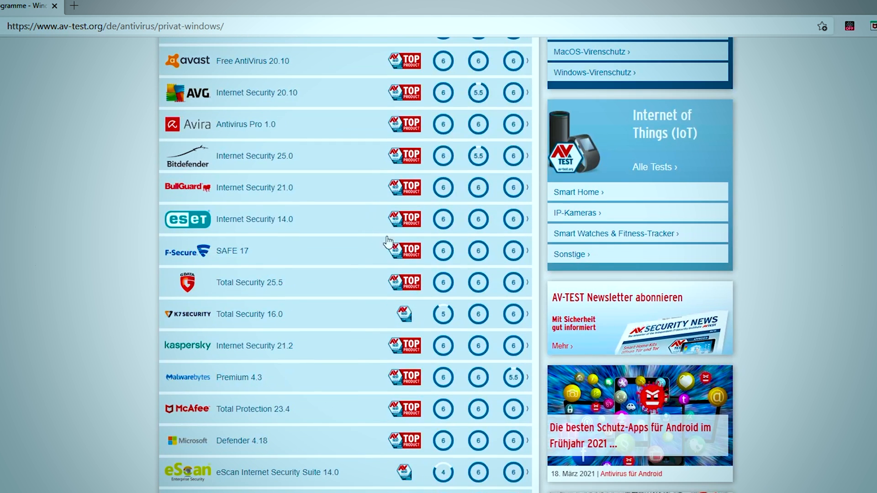
{"action": "scroll", "coordinate": [361, 363], "scroll_direction": "down", "scroll_amount": 2}
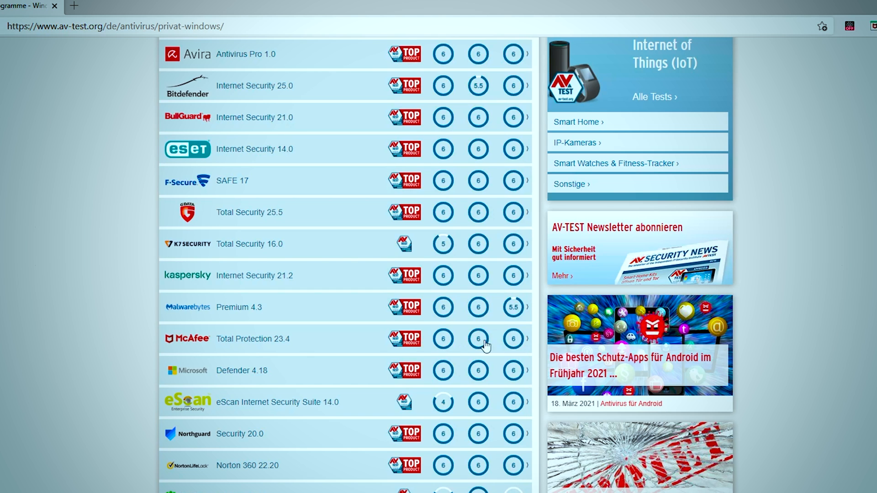
{"action": "scroll", "coordinate": [422, 341], "scroll_direction": "up", "scroll_amount": 5}
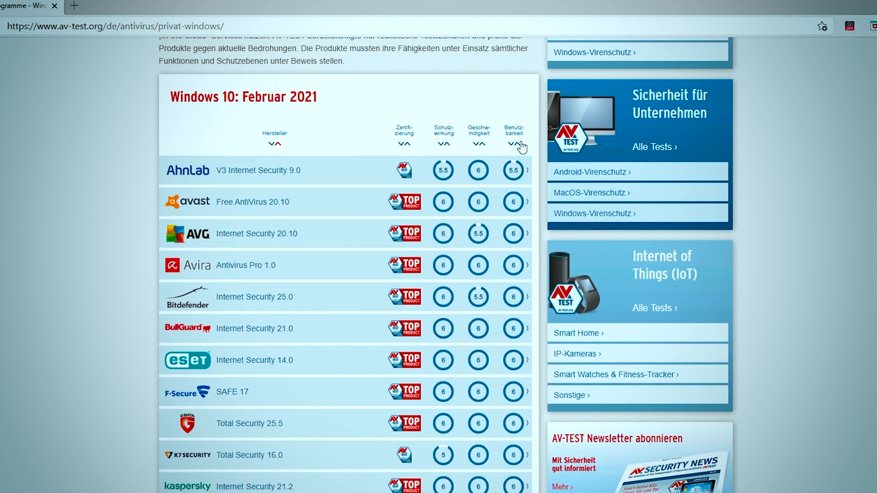
{"action": "scroll", "coordinate": [521, 147], "scroll_direction": "down", "scroll_amount": 5}
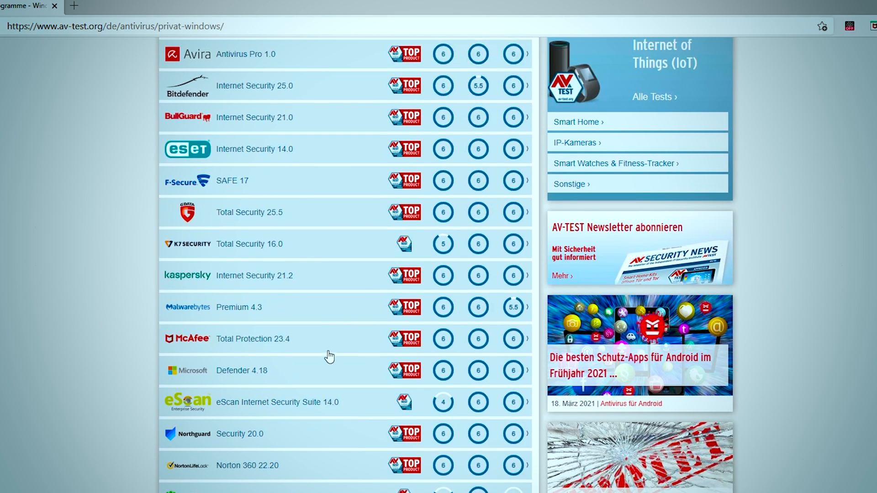
Step: Open the AV-TEST report for McAfee Total Protection 23.4 and review the tested version, platform and date details
{"action": "left_click", "coordinate": [270, 351]}
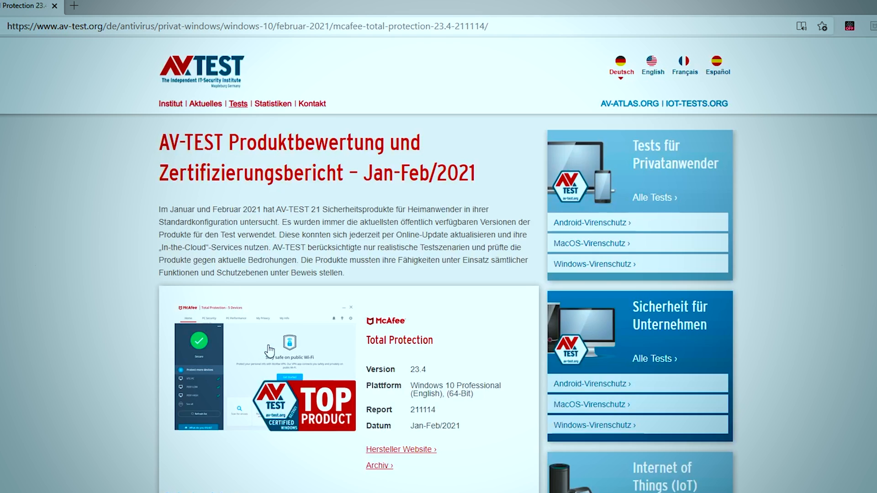
{"action": "scroll", "coordinate": [337, 339], "scroll_direction": "down", "scroll_amount": 5}
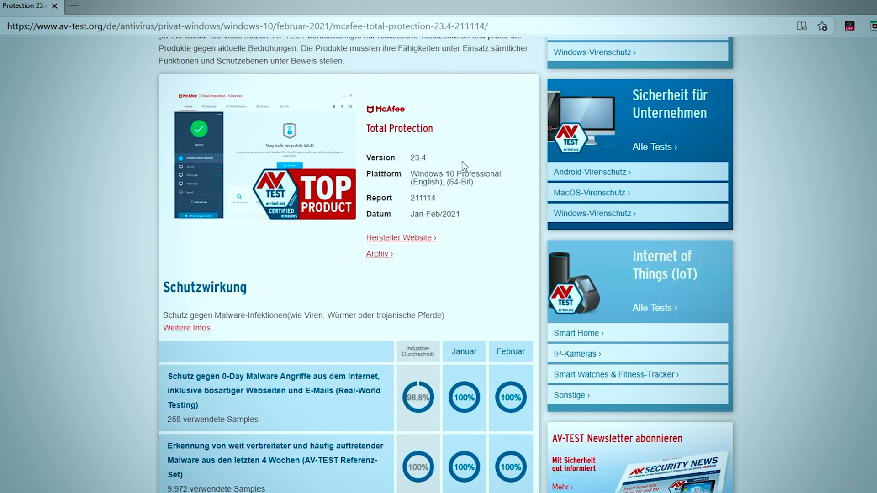
{"action": "left_click_drag", "start_coordinate": [462, 162], "coordinate": [403, 161]}
{"action": "left_click", "coordinate": [516, 217]}
Step: Examine the Schutzwirkung table, highlighting the sample counts for the 0-Day malware and AV-TEST reference set tests
{"action": "scroll", "coordinate": [434, 176], "scroll_direction": "down", "scroll_amount": 5}
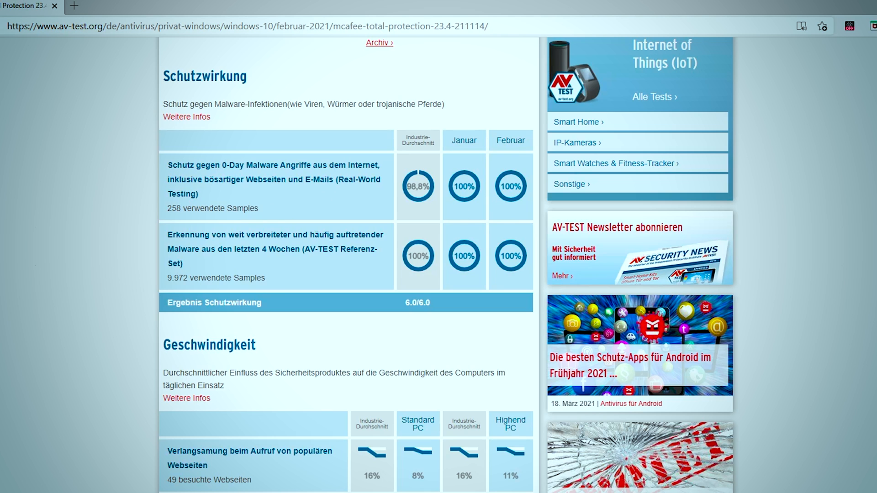
{"action": "left_click_drag", "start_coordinate": [180, 208], "coordinate": [286, 216]}
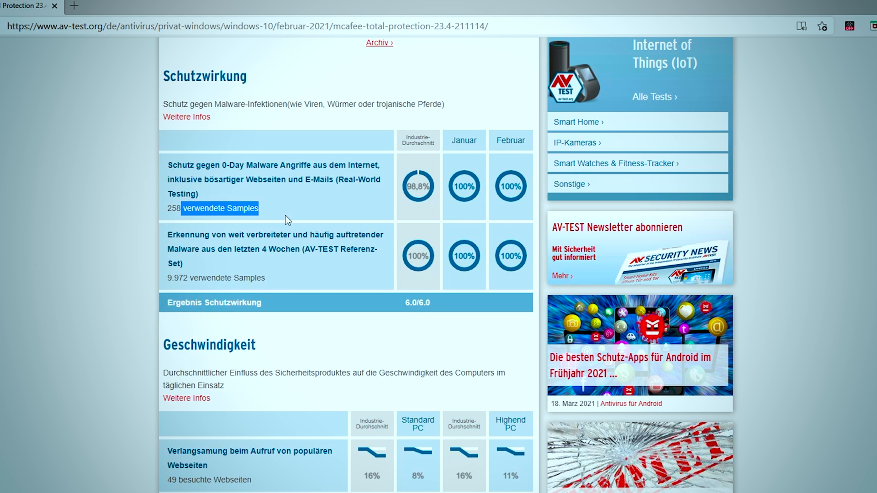
{"action": "left_click", "coordinate": [365, 213]}
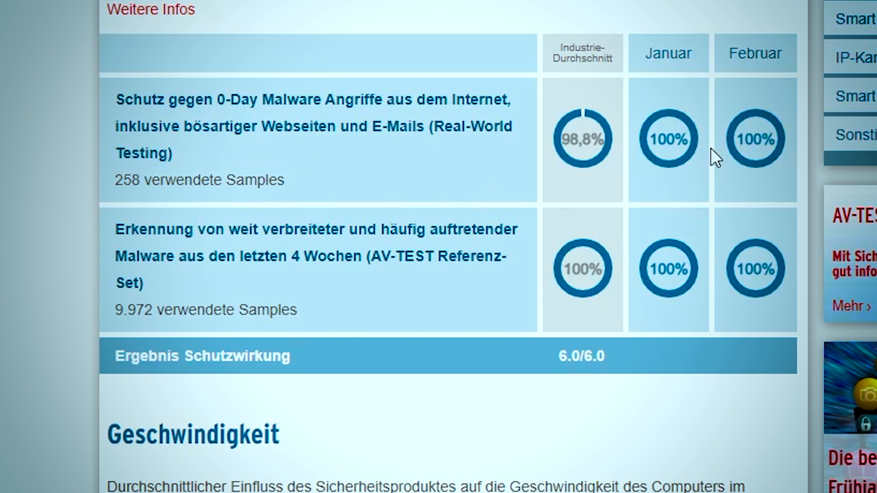
{"action": "scroll", "coordinate": [603, 151], "scroll_direction": "down", "scroll_amount": 2}
{"action": "scroll", "coordinate": [502, 144], "scroll_direction": "up", "scroll_amount": 2}
{"action": "left_click_drag", "start_coordinate": [153, 311], "coordinate": [115, 311]}
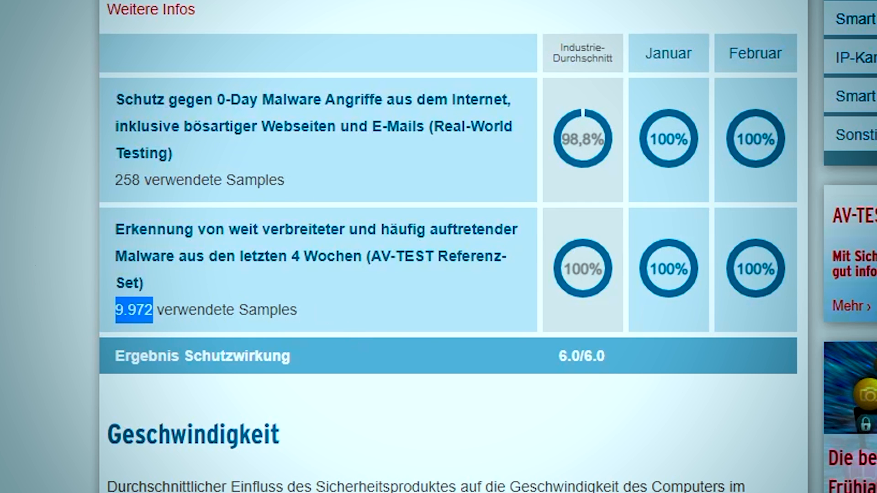
{"action": "left_click", "coordinate": [376, 306]}
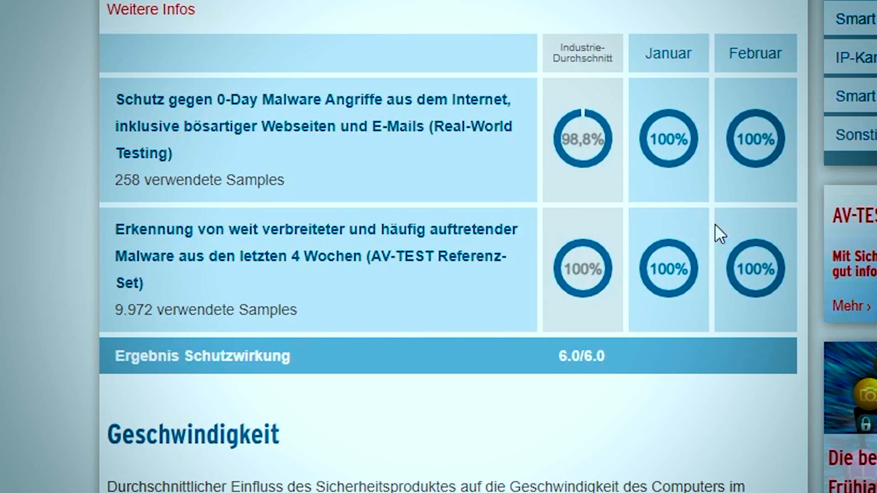
Step: View the Geschwindigkeit table comparing slowdowns on Standard PC and Highend PC with the industry average
{"action": "scroll", "coordinate": [625, 296], "scroll_direction": "down", "scroll_amount": 6}
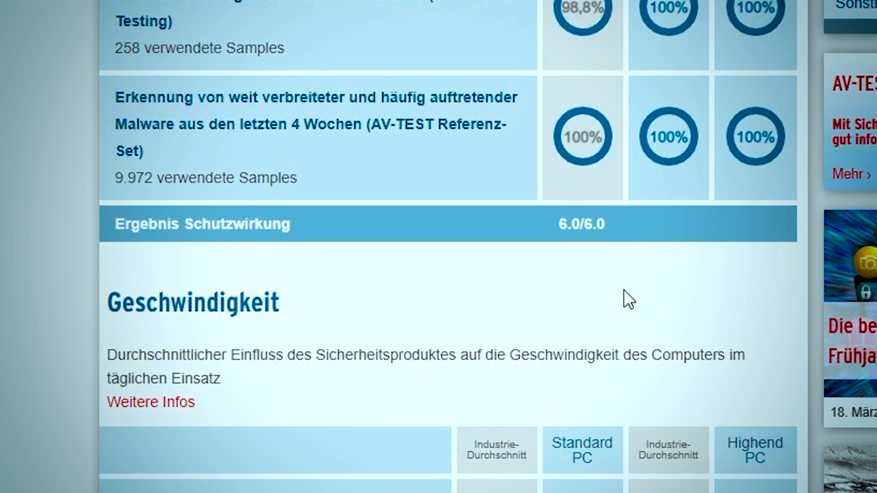
{"action": "scroll", "coordinate": [365, 295], "scroll_direction": "down", "scroll_amount": 3}
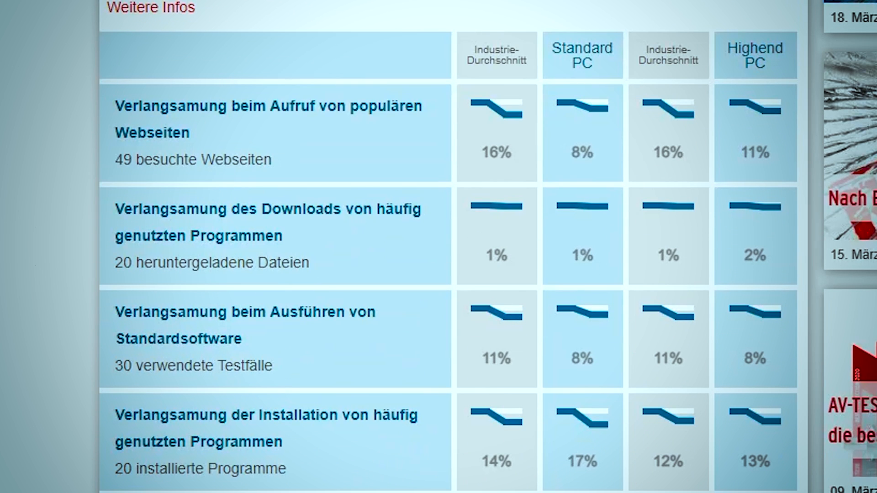